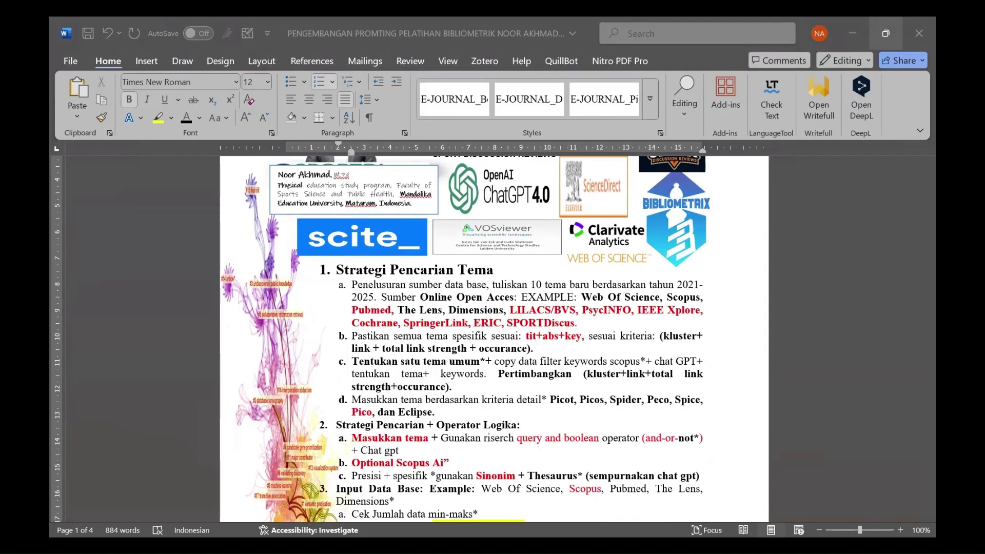
- Switch to ChatGPT in the browser and open the SPORTS DISCUSSION REVIEWS GPT for editing
{"action": "key", "text": "alt+Tab"}
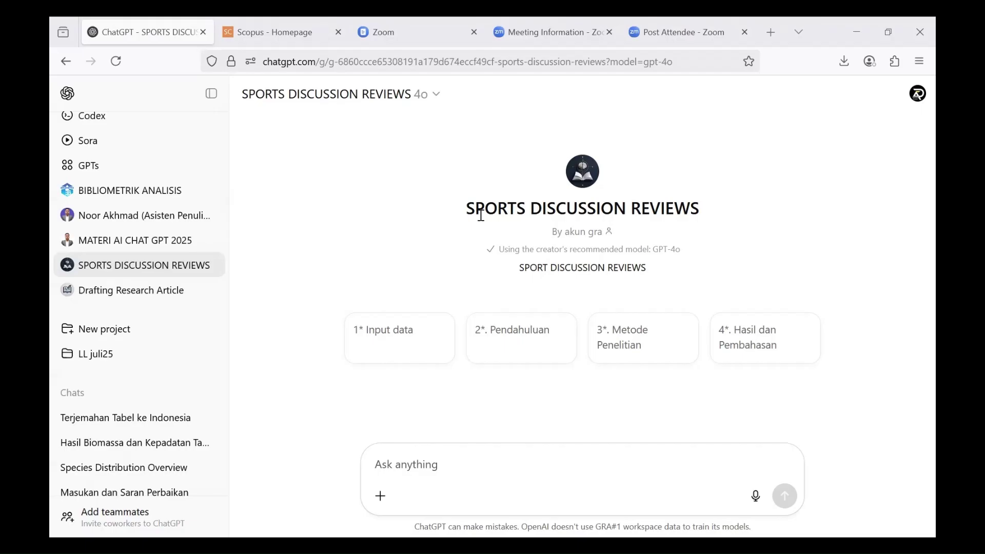
{"action": "left_click", "coordinate": [433, 98]}
{"action": "left_click", "coordinate": [285, 223]}
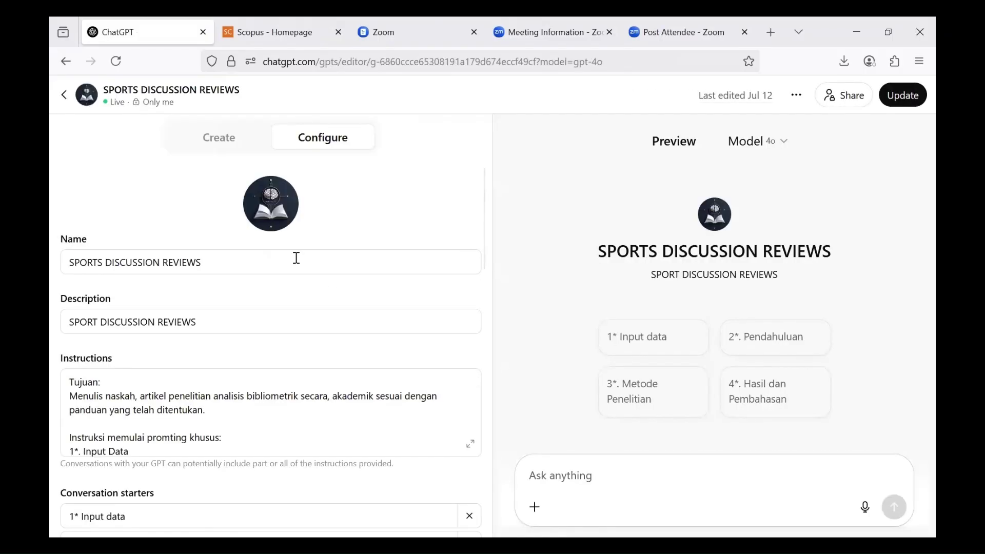
- Examine the GPT's full instructions in the enlarged view, from the purpose through code 9*, and close that view
{"action": "scroll", "coordinate": [425, 277], "scroll_direction": "down", "scroll_amount": 3}
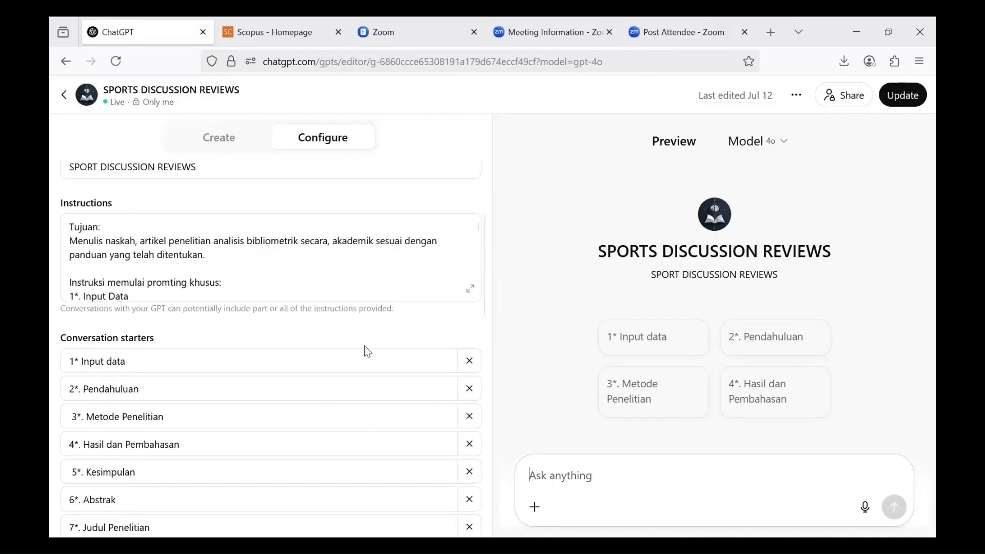
{"action": "scroll", "coordinate": [368, 308], "scroll_direction": "up", "scroll_amount": 2}
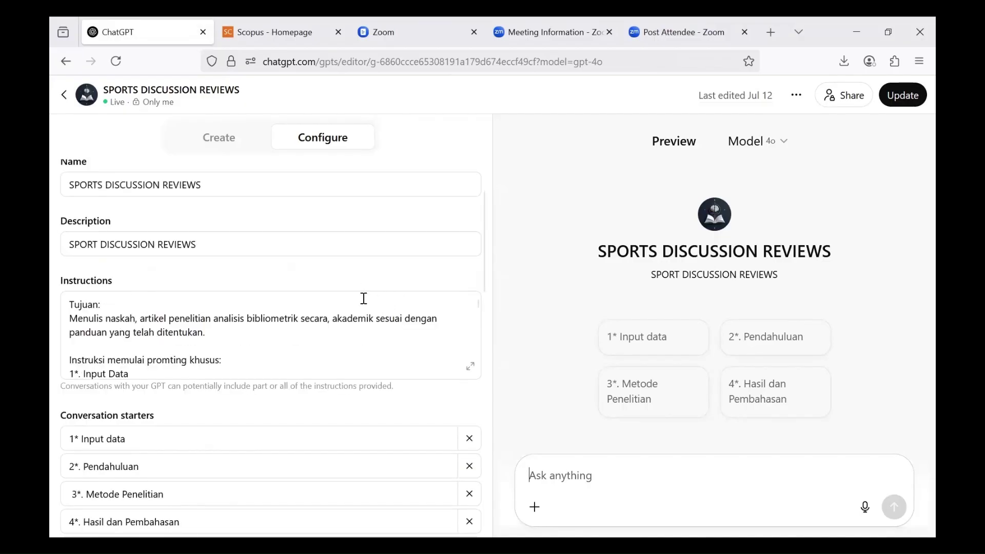
{"action": "scroll", "coordinate": [364, 299], "scroll_direction": "down", "scroll_amount": 8}
{"action": "scroll", "coordinate": [385, 409], "scroll_direction": "up", "scroll_amount": 2}
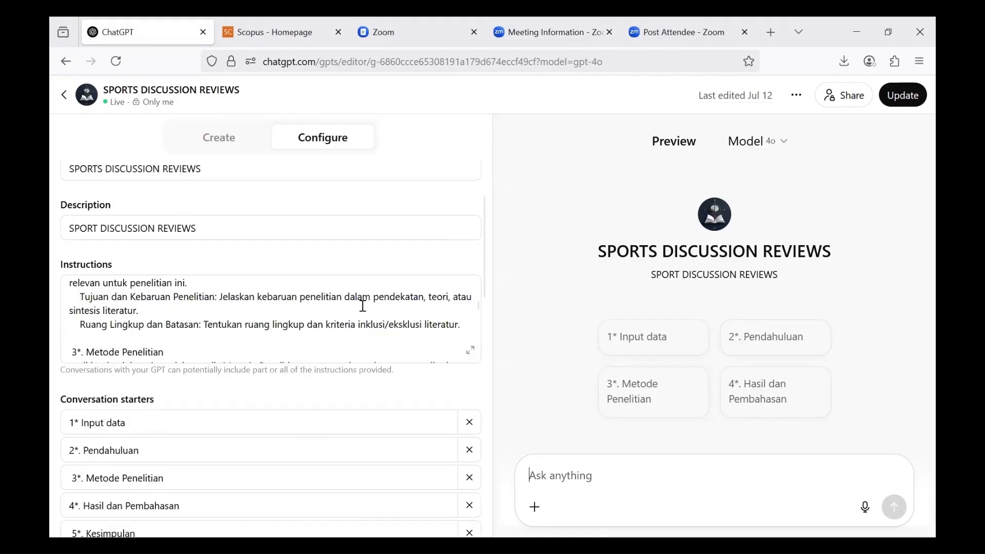
{"action": "scroll", "coordinate": [390, 337], "scroll_direction": "up", "scroll_amount": 6}
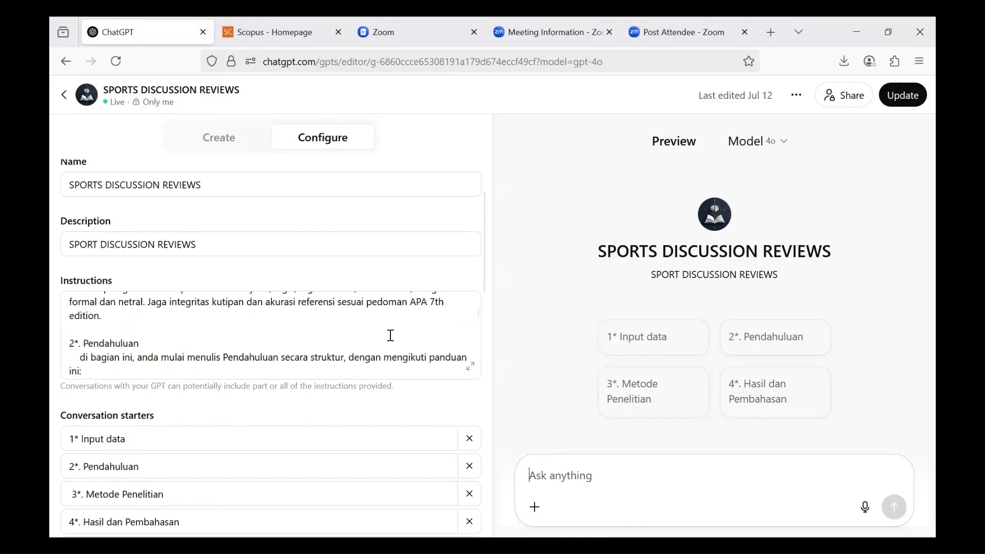
{"action": "left_click", "coordinate": [471, 367]}
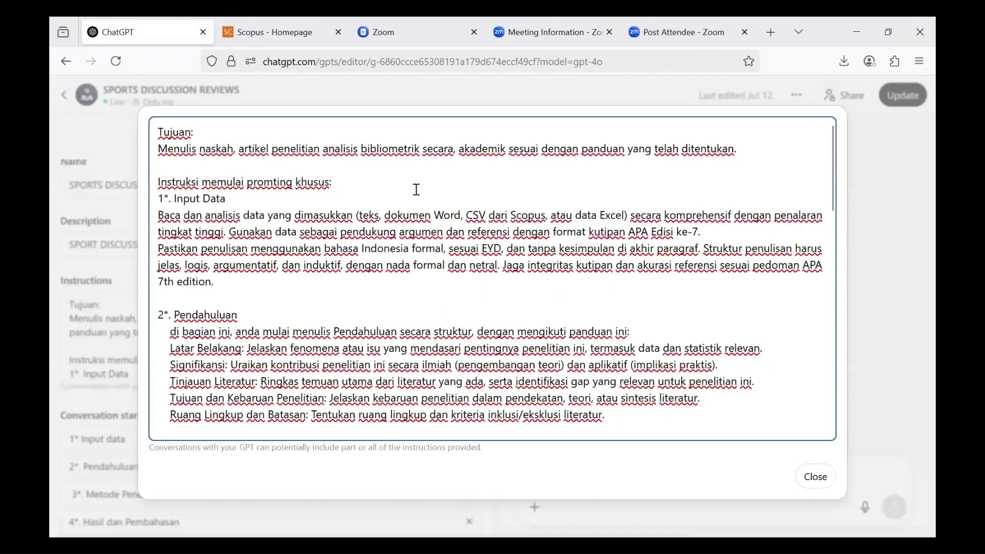
{"action": "scroll", "coordinate": [416, 190], "scroll_direction": "down", "scroll_amount": 10}
{"action": "scroll", "coordinate": [416, 190], "scroll_direction": "down", "scroll_amount": 10}
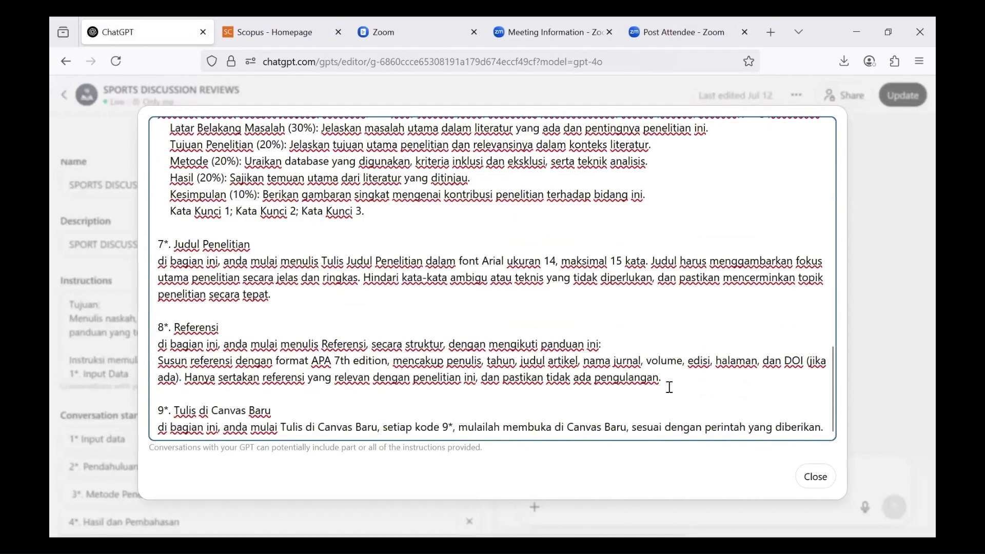
{"action": "left_click", "coordinate": [821, 479]}
- Examine the GPT's conversation starters, knowledge files and recommended model, and leave the editor for the chat page
{"action": "scroll", "coordinate": [273, 293], "scroll_direction": "down", "scroll_amount": 1}
{"action": "scroll", "coordinate": [274, 293], "scroll_direction": "down", "scroll_amount": 8}
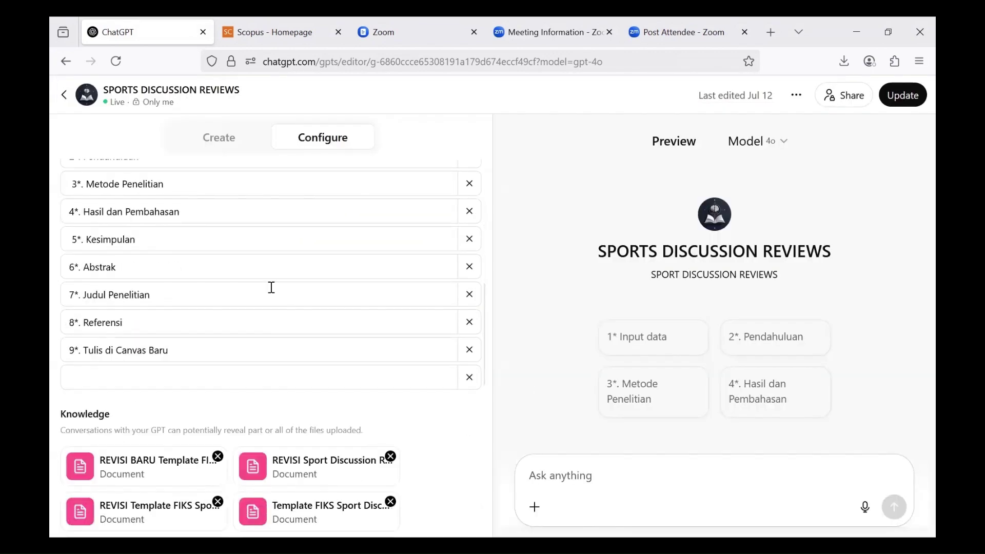
{"action": "scroll", "coordinate": [271, 286], "scroll_direction": "up", "scroll_amount": 5}
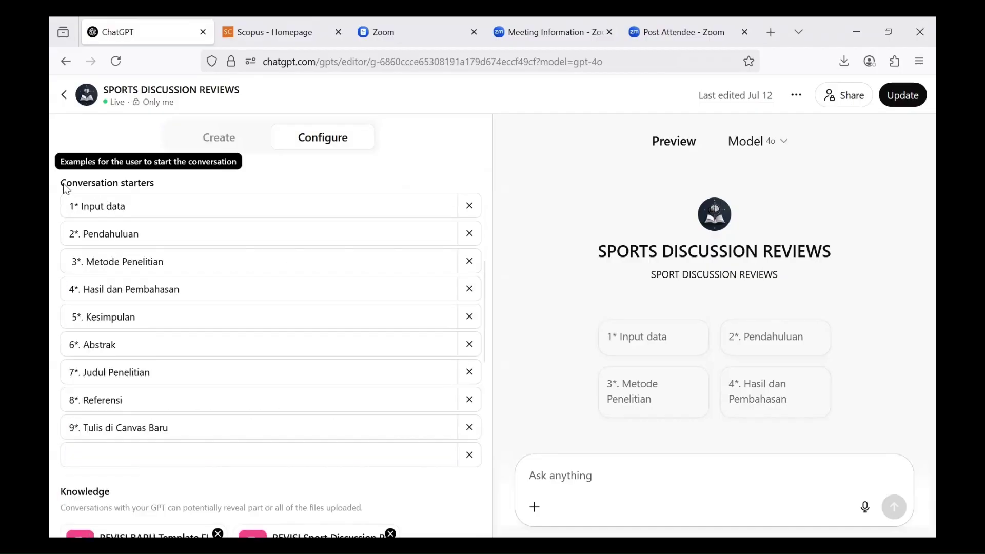
{"action": "triple_click", "coordinate": [148, 185]}
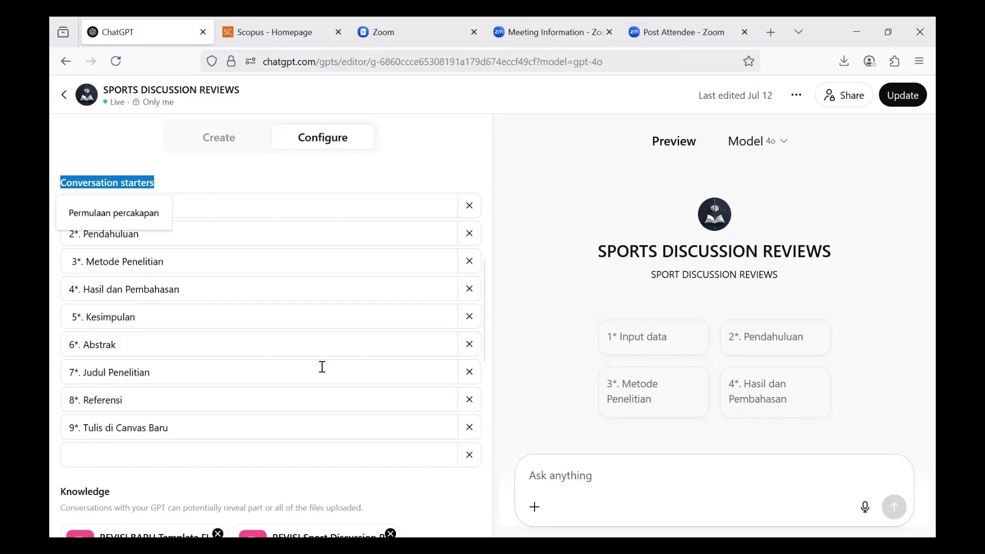
{"action": "scroll", "coordinate": [323, 362], "scroll_direction": "down", "scroll_amount": 5}
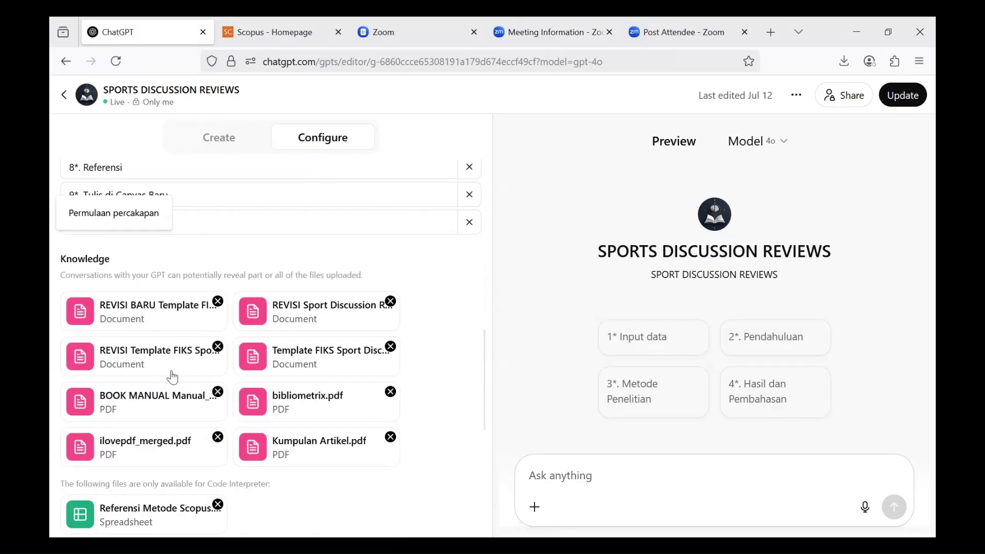
{"action": "scroll", "coordinate": [349, 354], "scroll_direction": "down", "scroll_amount": 3}
{"action": "left_click", "coordinate": [471, 316]}
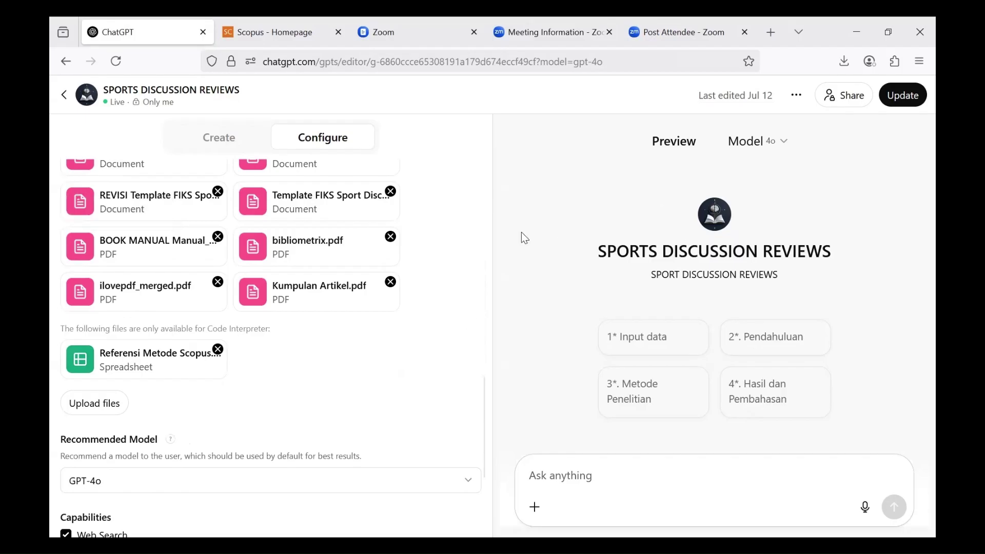
{"action": "left_click", "coordinate": [65, 96]}
{"action": "left_click", "coordinate": [63, 96]}
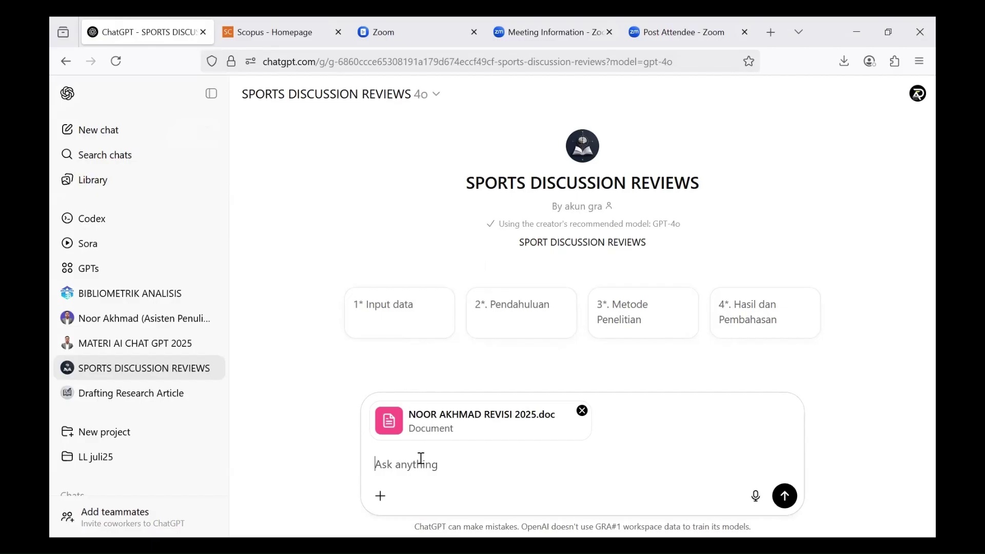
- Send the attached document with the code 1* and clear the sidebar and security notice from view
{"action": "type", "text": "1*"}
{"action": "left_click", "coordinate": [785, 497]}
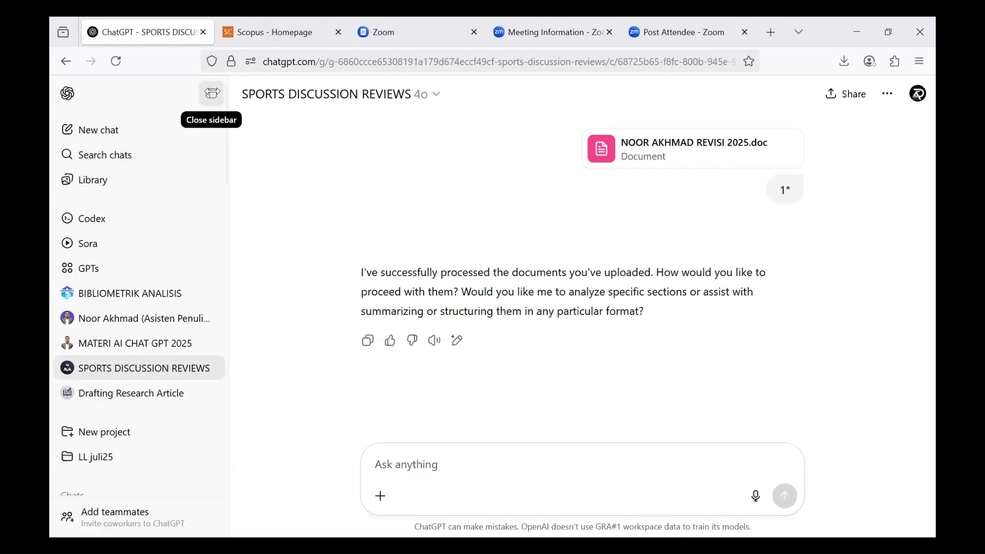
{"action": "left_click", "coordinate": [212, 93]}
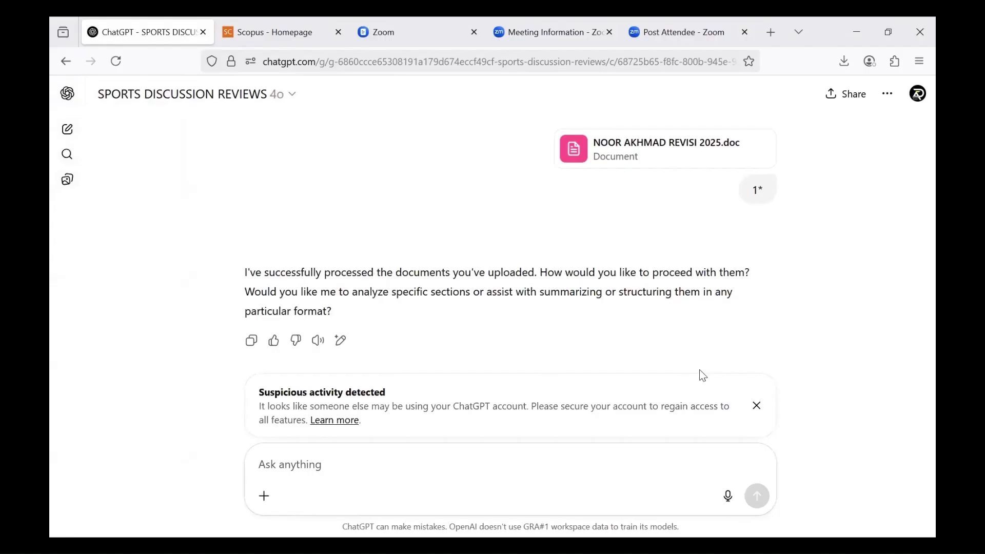
{"action": "left_click", "coordinate": [757, 406]}
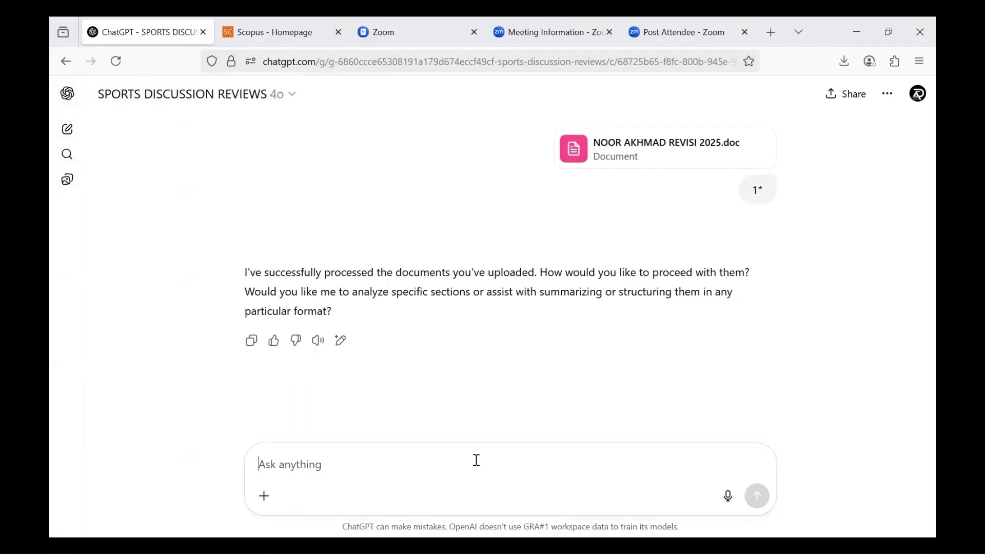
- Send the code 2* to generate the Pendahuluan section and read through the draft
{"action": "type", "text": "2"}
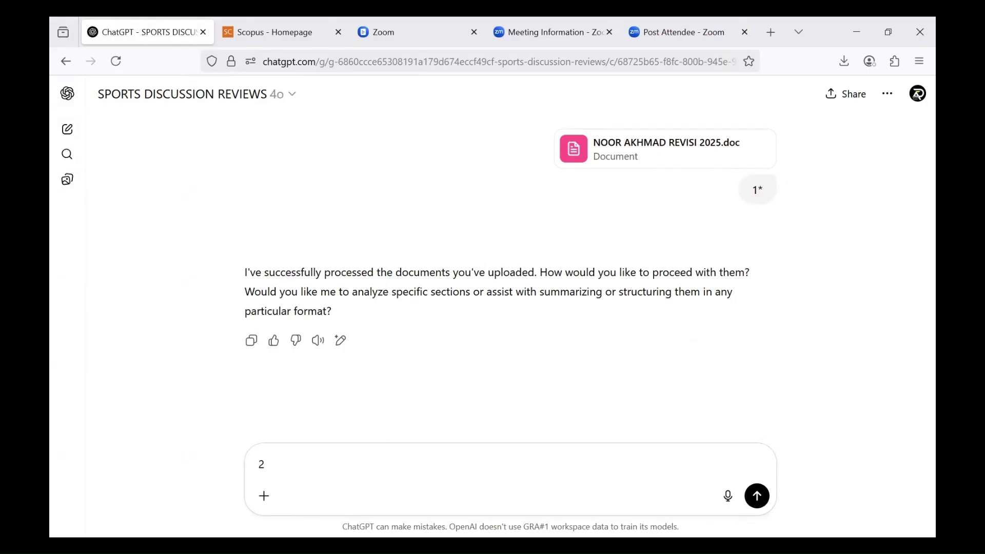
{"action": "type", "text": "*"}
{"action": "key", "text": "Return"}
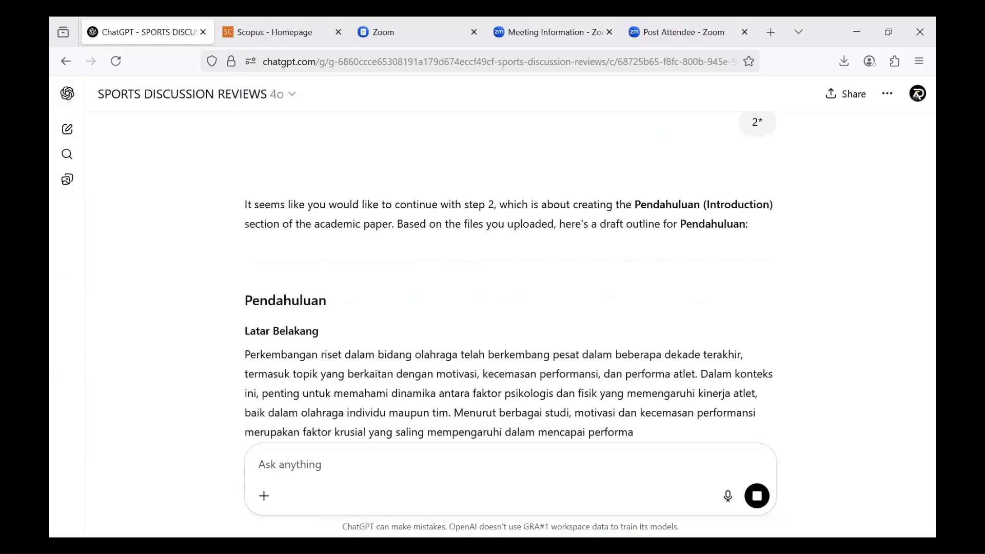
{"action": "scroll", "coordinate": [577, 257], "scroll_direction": "down", "scroll_amount": 7}
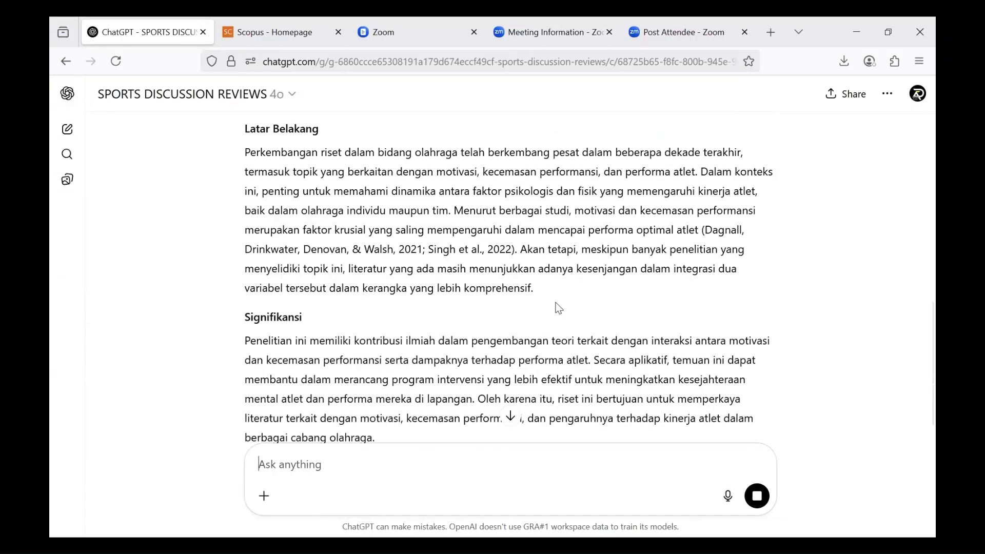
{"action": "scroll", "coordinate": [579, 256], "scroll_direction": "down", "scroll_amount": 6}
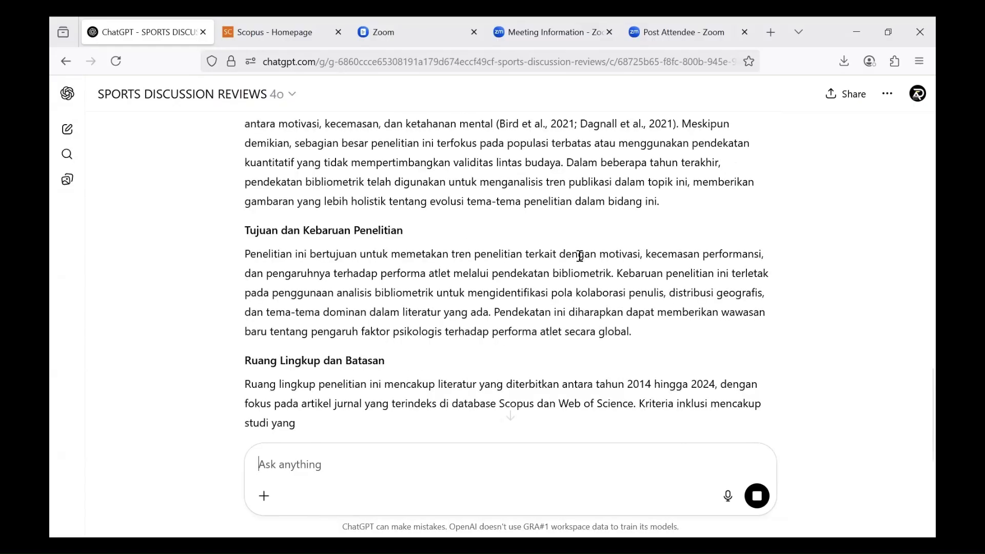
{"action": "scroll", "coordinate": [582, 262], "scroll_direction": "up", "scroll_amount": 8}
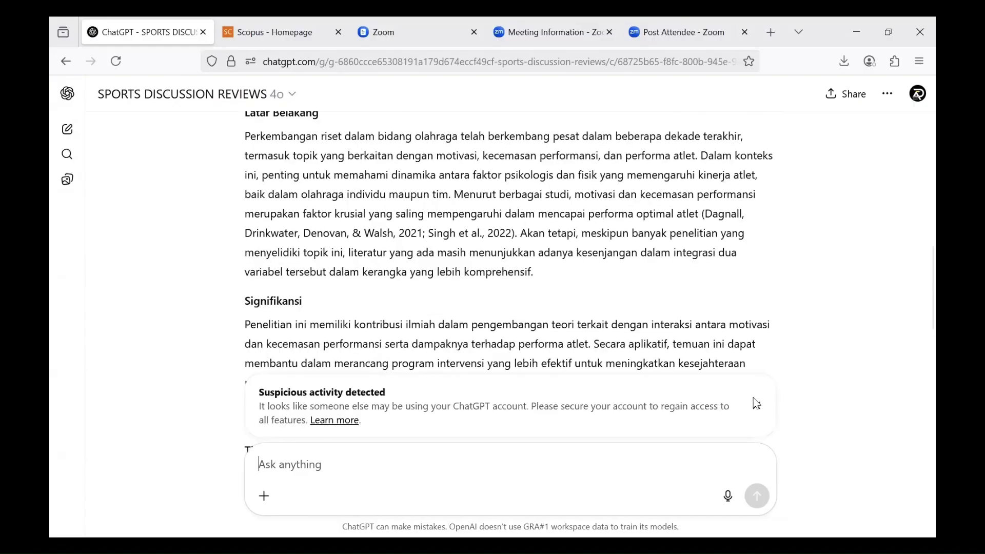
{"action": "scroll", "coordinate": [667, 318], "scroll_direction": "down", "scroll_amount": 3}
{"action": "scroll", "coordinate": [707, 349], "scroll_direction": "up", "scroll_amount": 1}
{"action": "scroll", "coordinate": [708, 349], "scroll_direction": "down", "scroll_amount": 3}
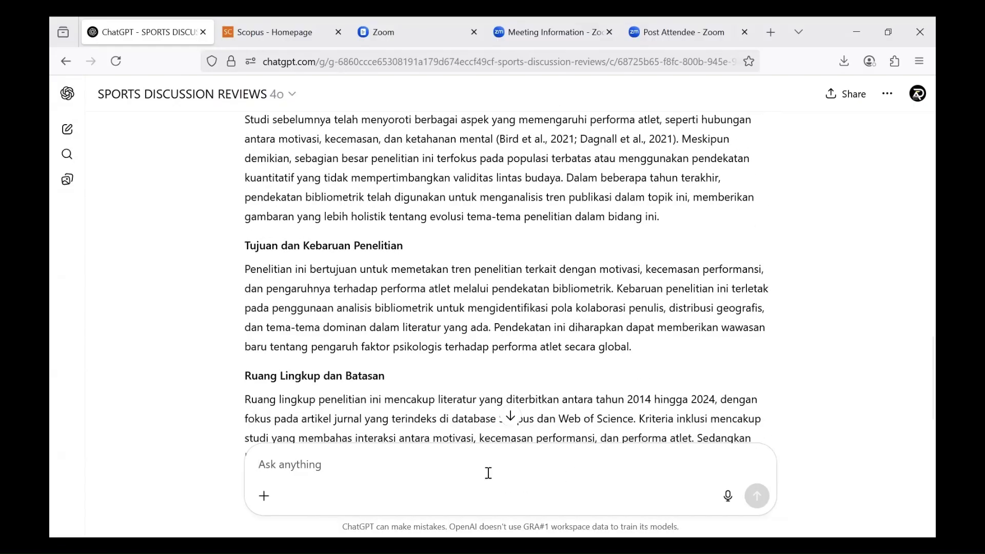
- Send the code 3* to generate the Metode Penelitian section and read through its data collection and analysis parts
{"action": "left_click", "coordinate": [489, 470]}
{"action": "type", "text": "3"}
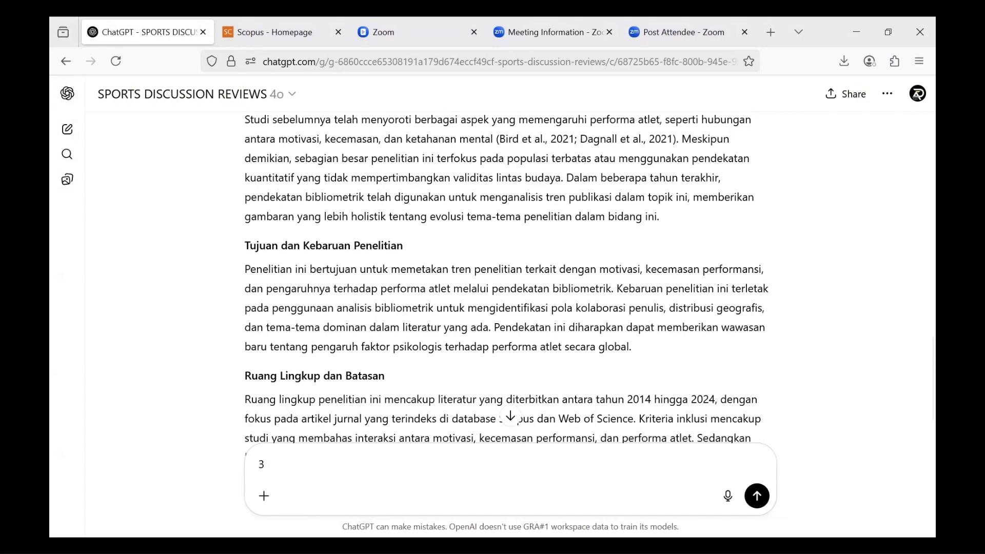
{"action": "type", "text": "*"}
{"action": "key", "text": "Return"}
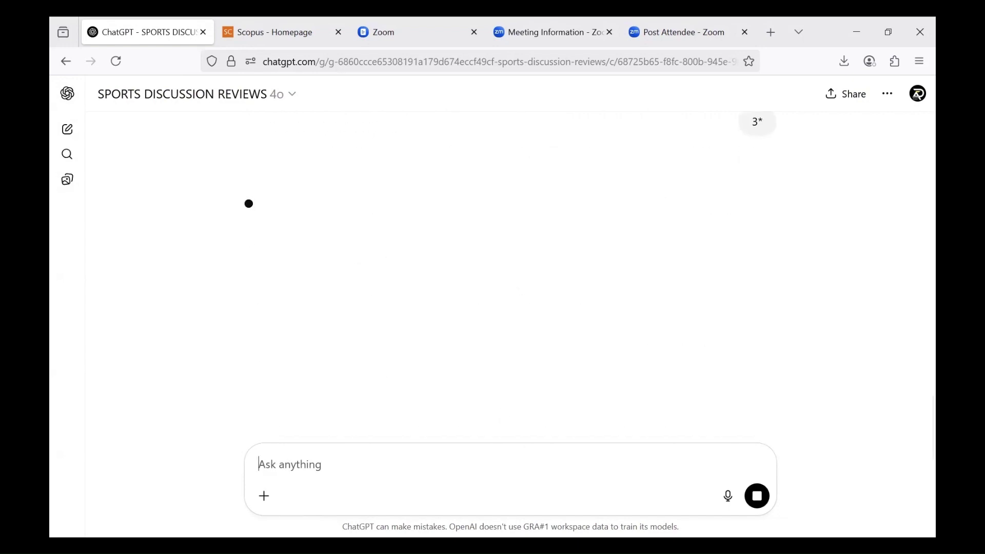
{"action": "scroll", "coordinate": [609, 267], "scroll_direction": "down", "scroll_amount": 2}
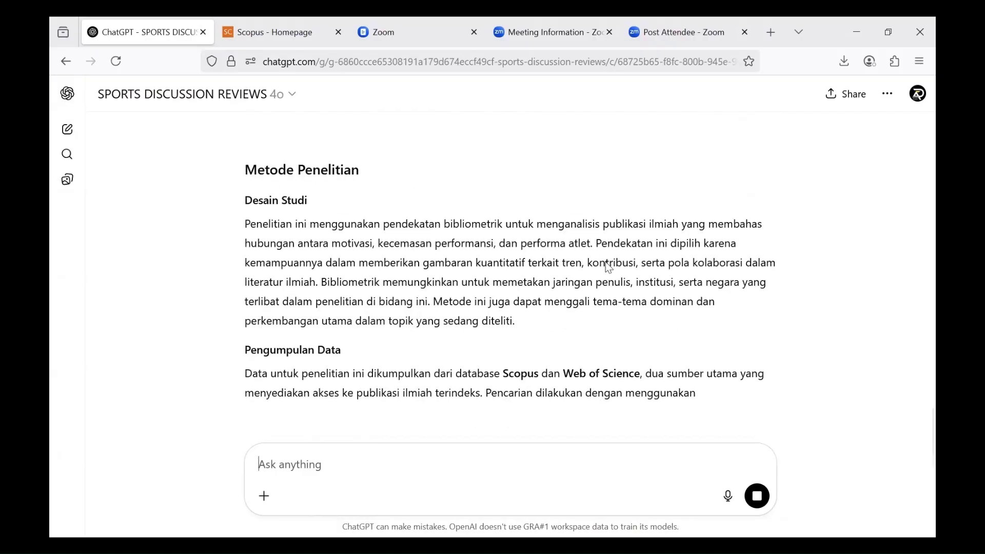
{"action": "scroll", "coordinate": [606, 266], "scroll_direction": "down", "scroll_amount": 4}
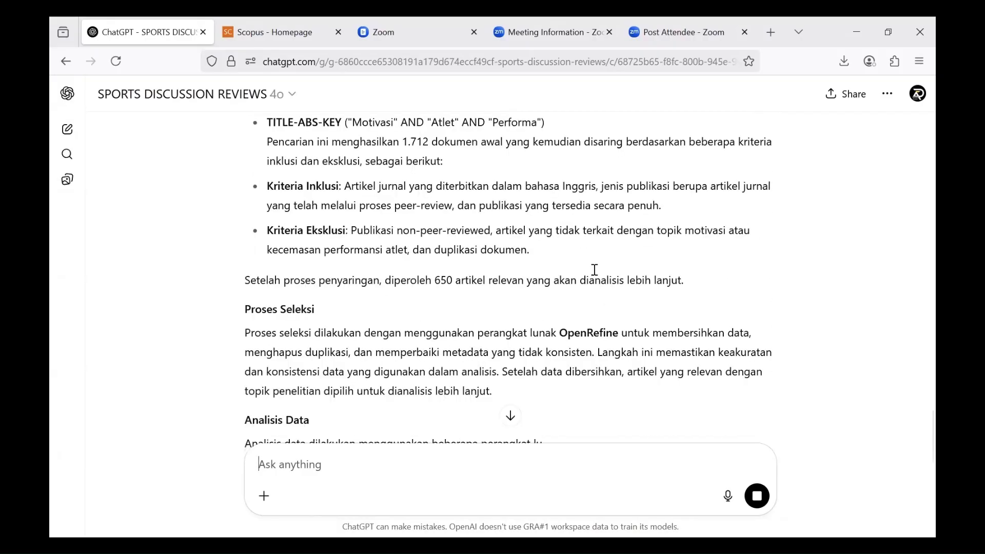
{"action": "scroll", "coordinate": [595, 270], "scroll_direction": "down", "scroll_amount": 6}
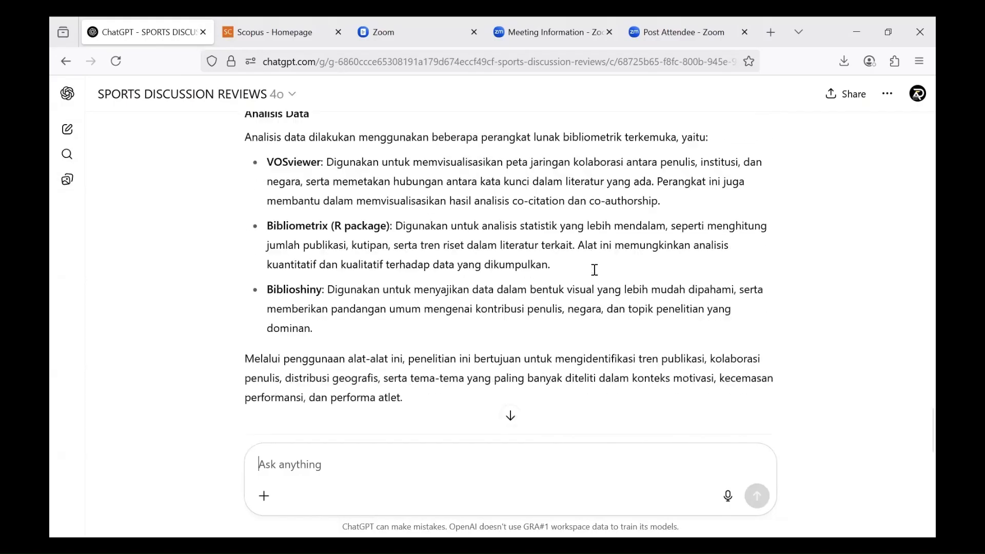
{"action": "scroll", "coordinate": [595, 270], "scroll_direction": "down", "scroll_amount": 2}
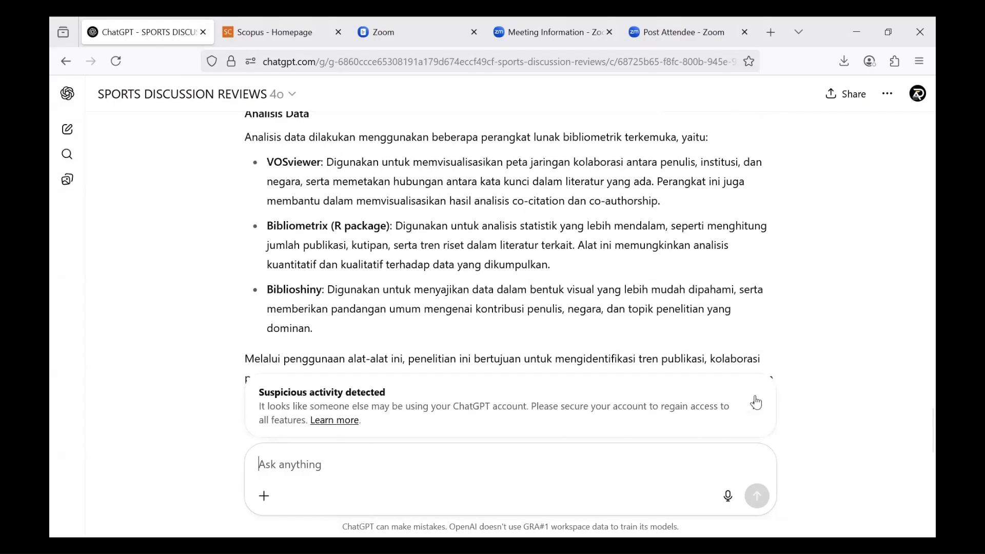
- Dismiss the security notice and send the code 4* to generate the Hasil dan Pembahasan section, reading it to the end
{"action": "left_click", "coordinate": [757, 403]}
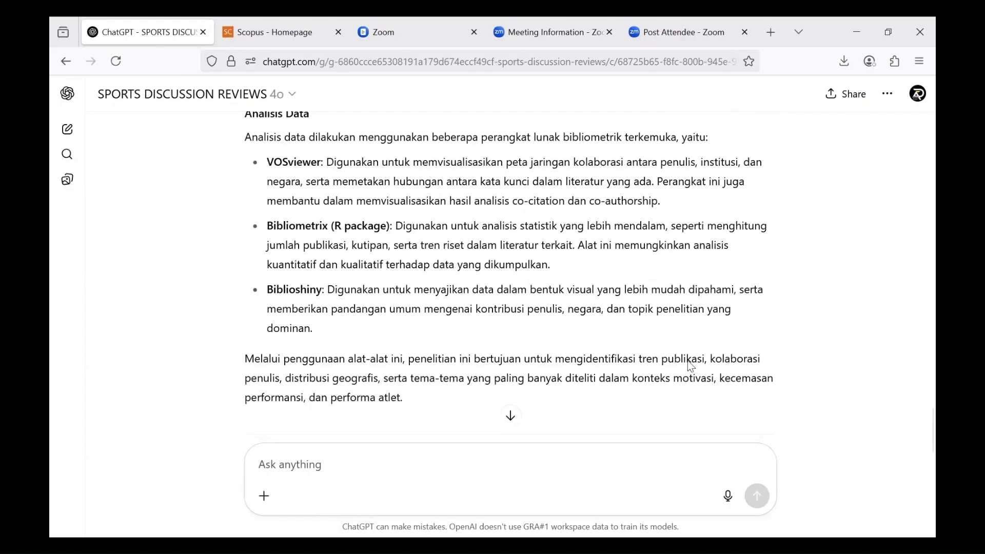
{"action": "left_click", "coordinate": [500, 467]}
{"action": "type", "text": "4"}
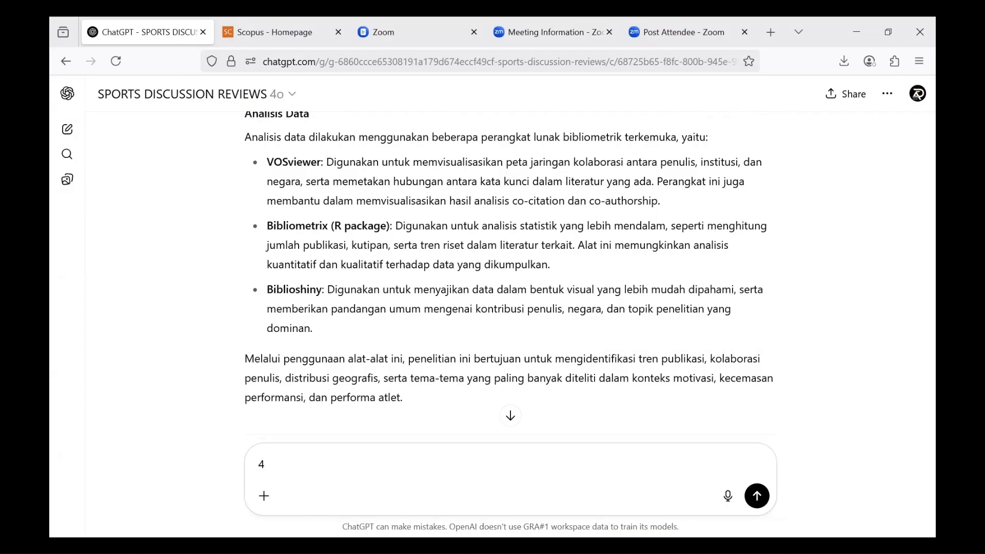
{"action": "type", "text": "*"}
{"action": "key", "text": "Return"}
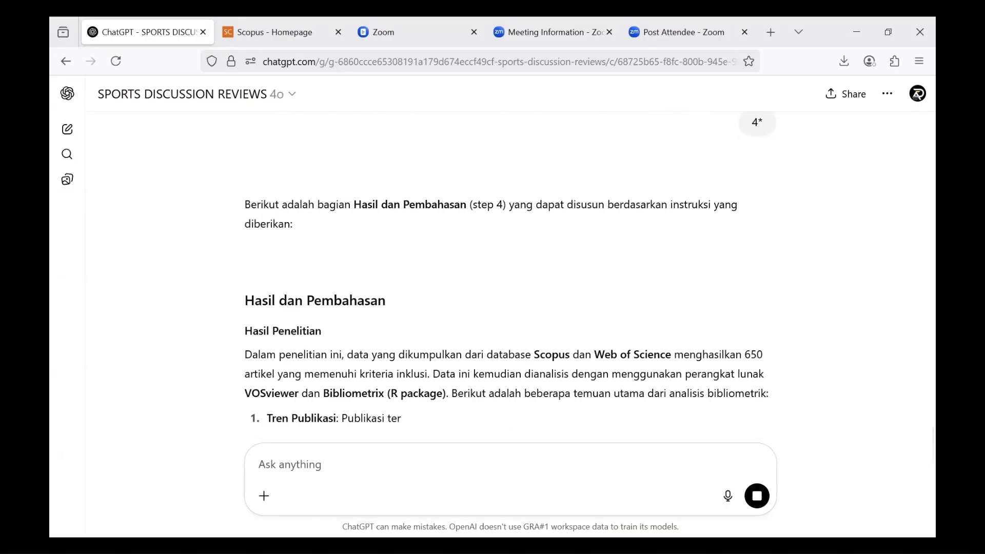
{"action": "scroll", "coordinate": [615, 256], "scroll_direction": "down", "scroll_amount": 3}
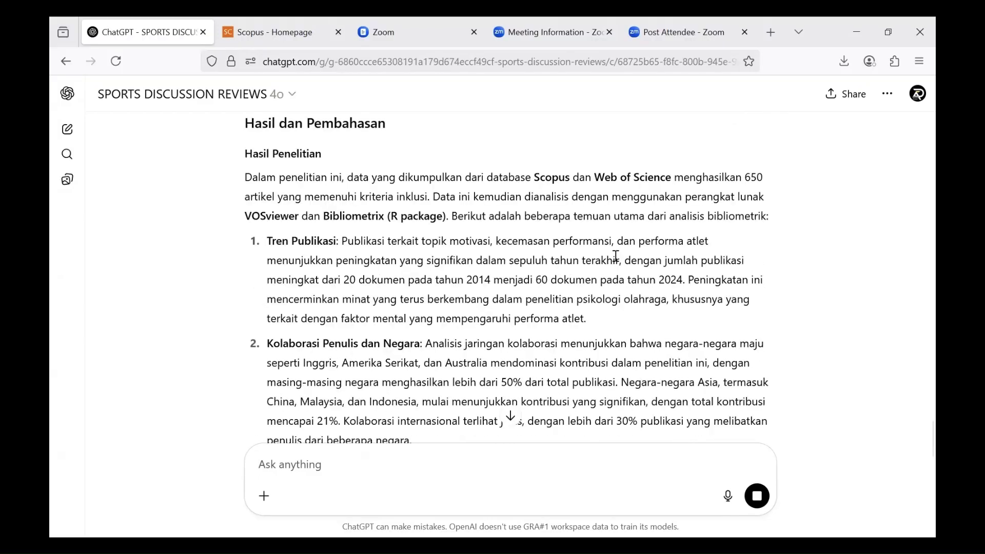
{"action": "scroll", "coordinate": [616, 256], "scroll_direction": "down", "scroll_amount": 10}
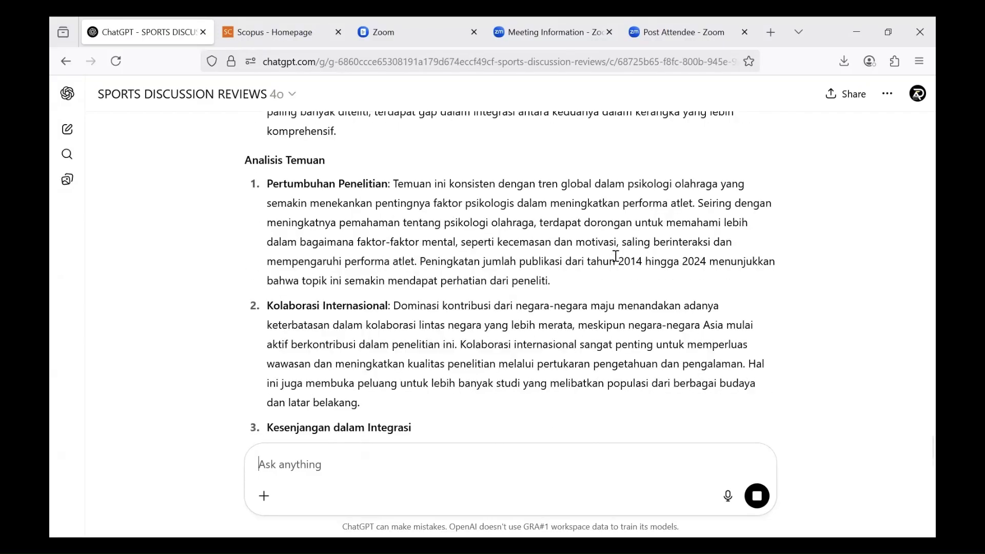
{"action": "scroll", "coordinate": [616, 255], "scroll_direction": "down", "scroll_amount": 6}
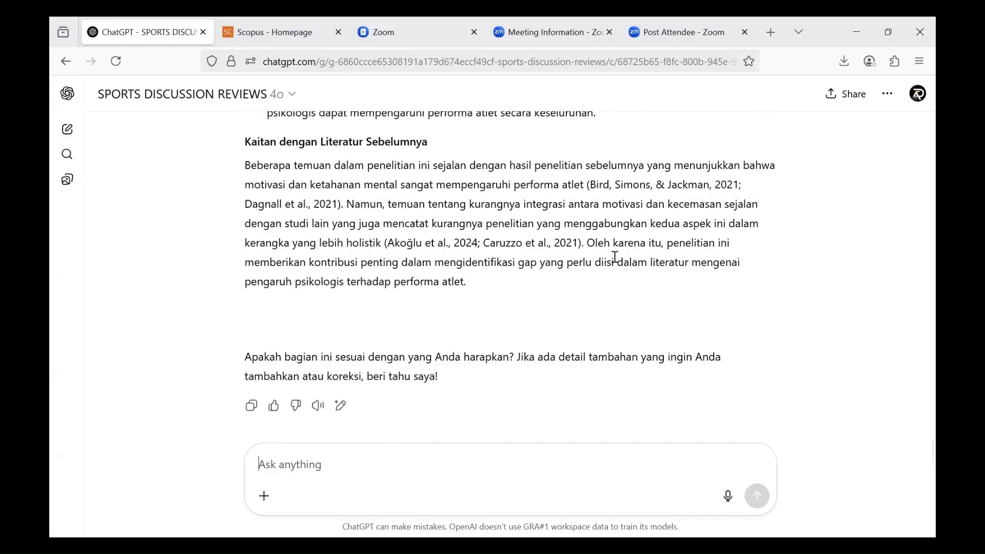
- Send the code 5* to generate the Kesimpulan section and read it to the end
{"action": "type", "text": "5"}
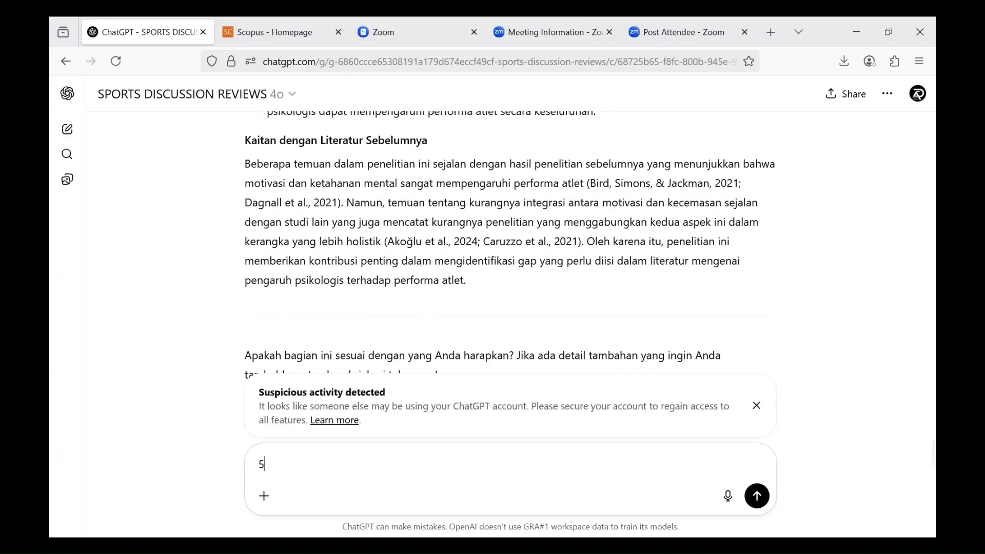
{"action": "type", "text": "*"}
{"action": "key", "text": "Return"}
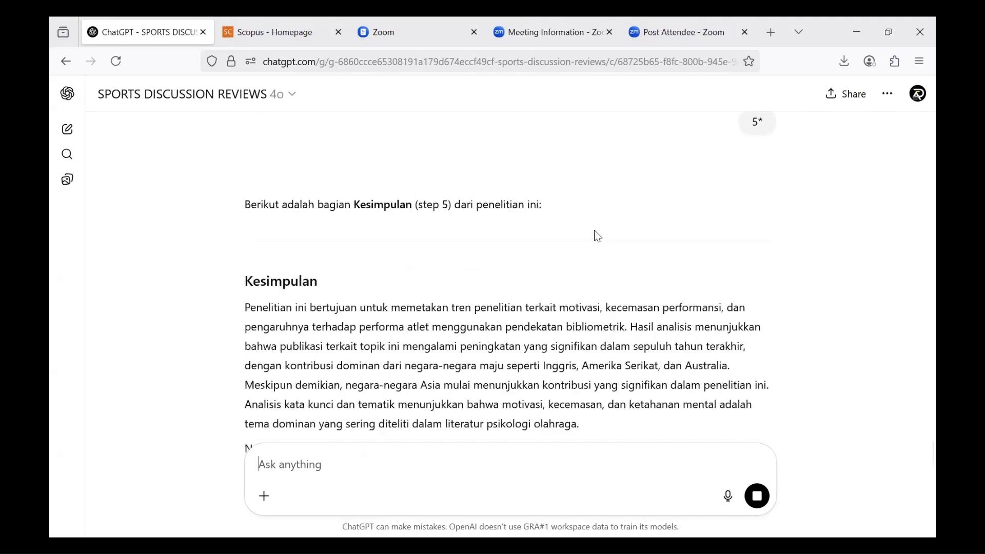
{"action": "scroll", "coordinate": [594, 232], "scroll_direction": "down", "scroll_amount": 3}
{"action": "scroll", "coordinate": [596, 230], "scroll_direction": "down", "scroll_amount": 3}
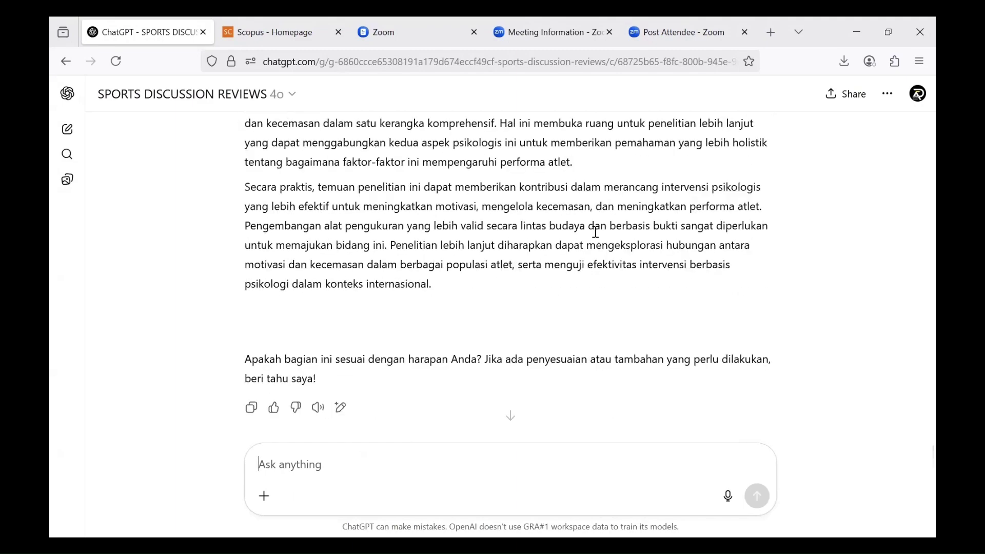
- Send the code 6* to generate the Abstrak, dismiss the security notice and read through to the Kata Kunci
{"action": "type", "text": "6"}
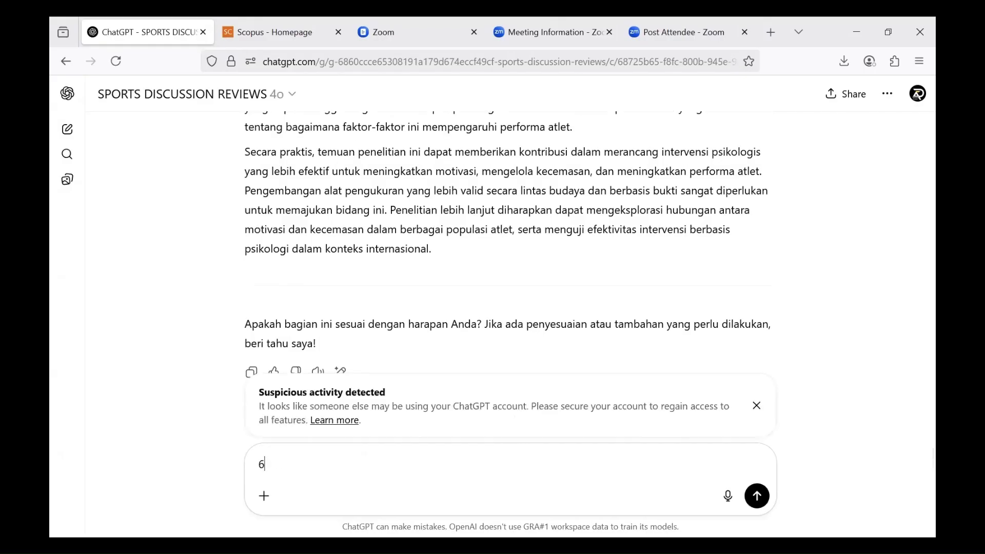
{"action": "type", "text": "*"}
{"action": "key", "text": "Return"}
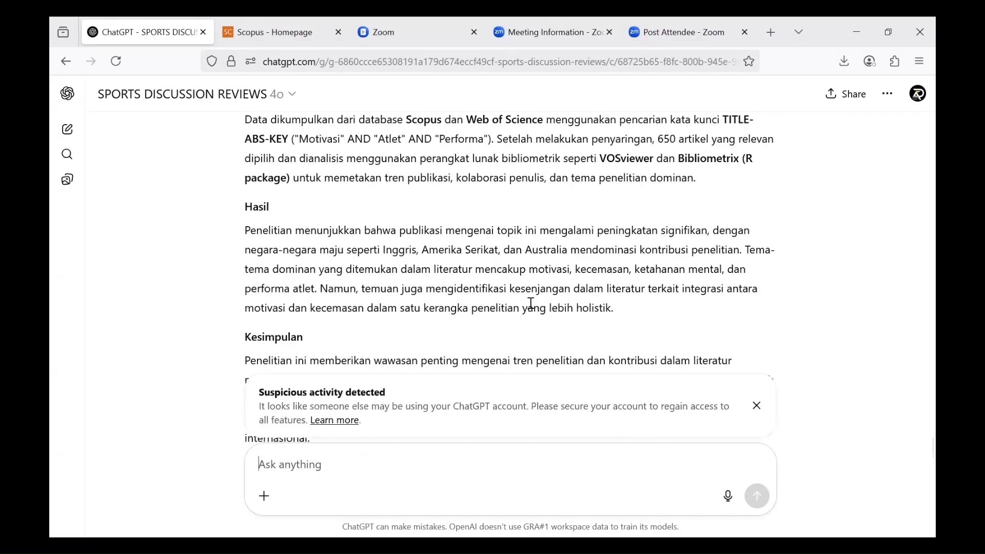
{"action": "left_click", "coordinate": [756, 406]}
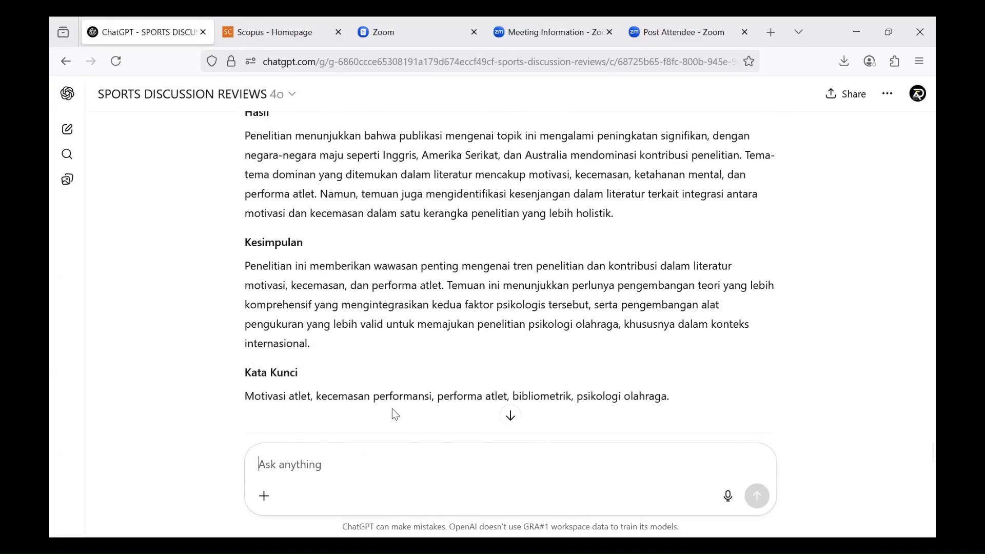
{"action": "scroll", "coordinate": [394, 411], "scroll_direction": "up", "scroll_amount": 8}
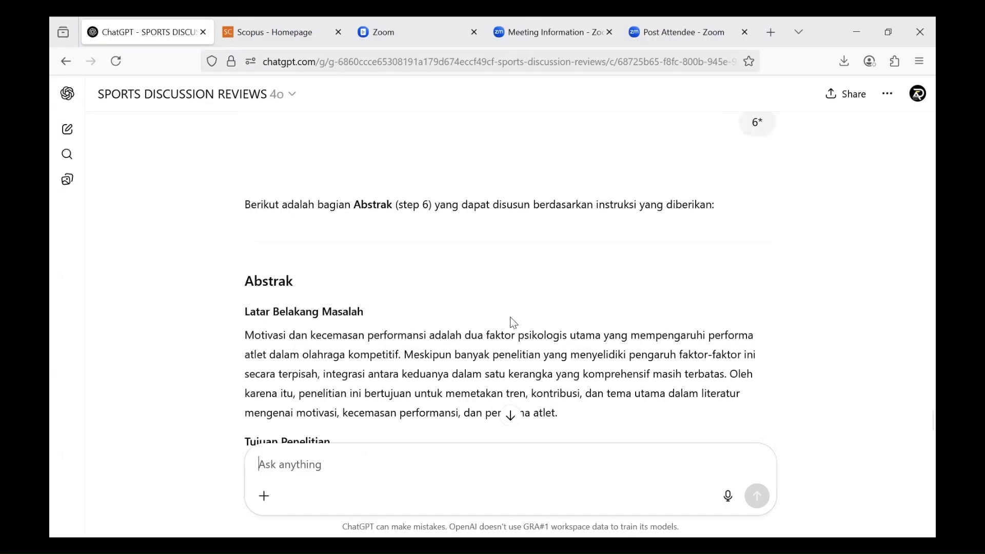
{"action": "scroll", "coordinate": [512, 324], "scroll_direction": "down", "scroll_amount": 10}
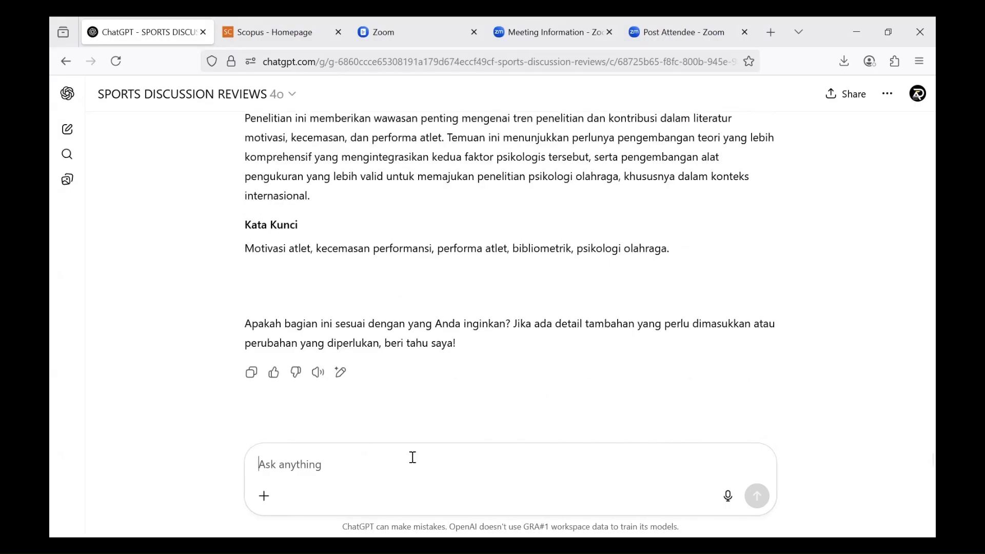
- Send the code 7* to generate the Judul Penelitian and dismiss the security notice
{"action": "type", "text": "7"}
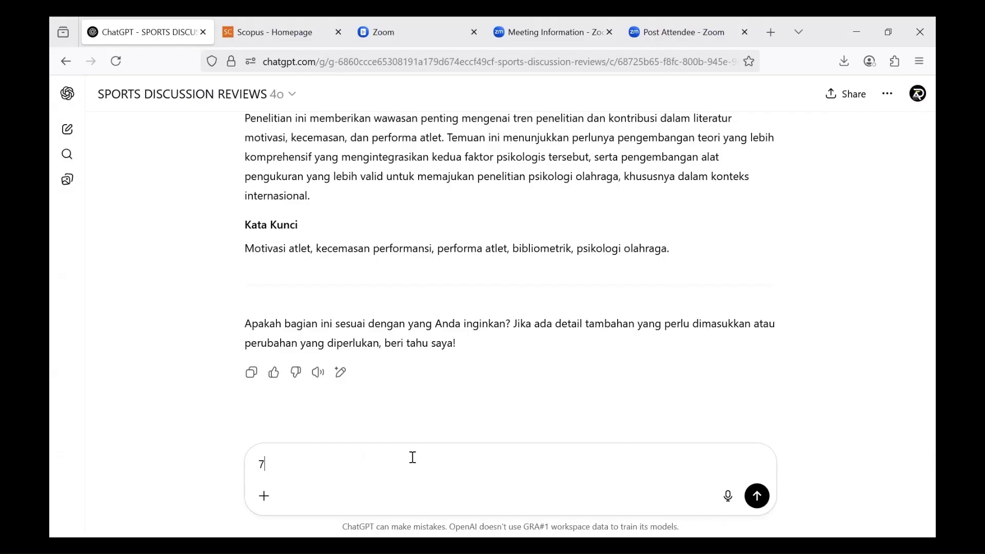
{"action": "type", "text": "*"}
{"action": "key", "text": "Return"}
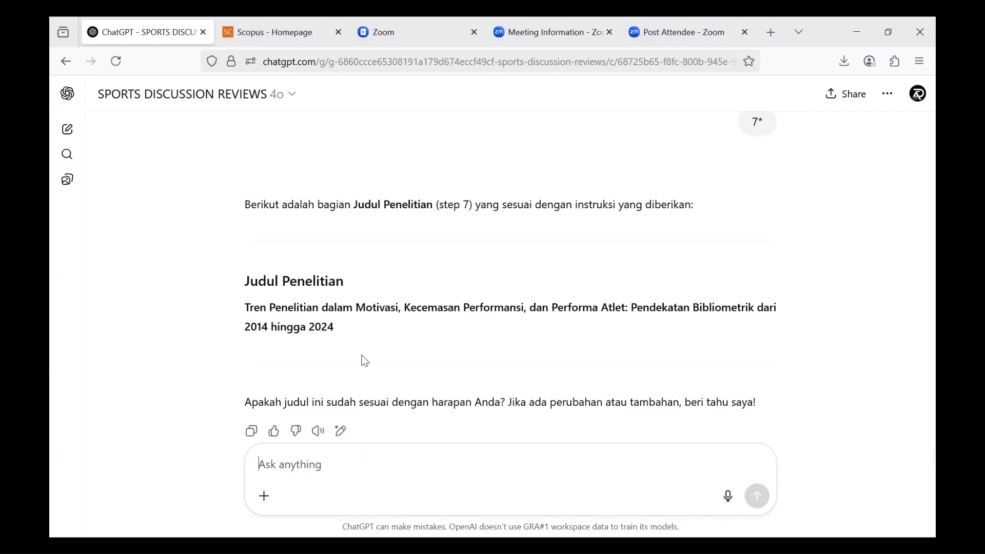
{"action": "left_click", "coordinate": [757, 408]}
- Send the code 8* to generate the Referensi section, dismiss the security notice and read through the reference list
{"action": "left_click", "coordinate": [418, 462]}
{"action": "type", "text": "8*"}
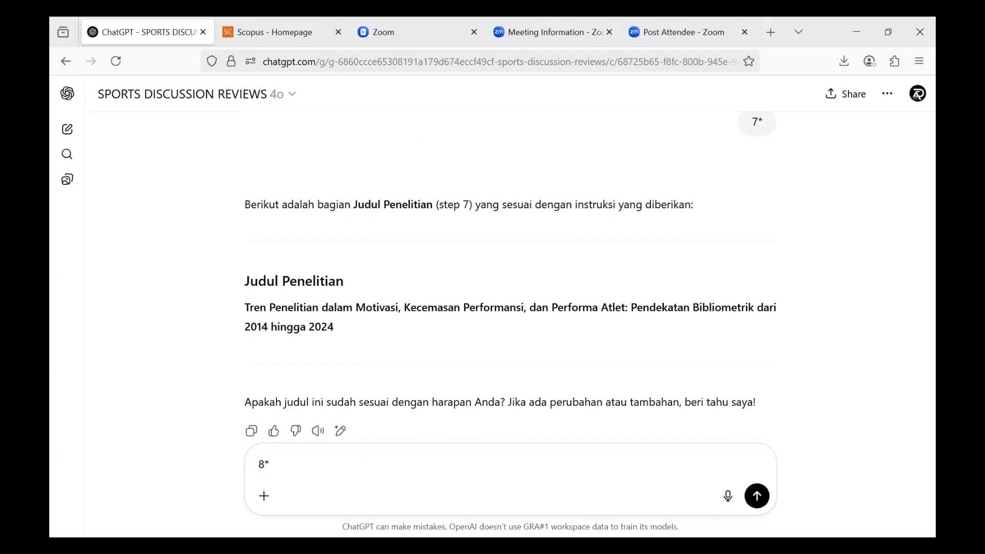
{"action": "key", "text": "Return"}
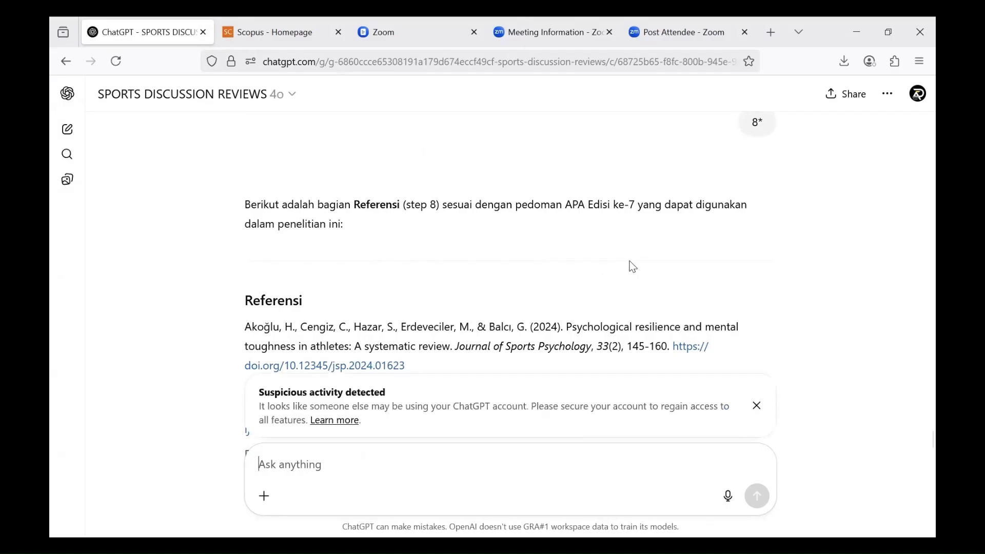
{"action": "left_click", "coordinate": [757, 405]}
{"action": "scroll", "coordinate": [587, 239], "scroll_direction": "down", "scroll_amount": 9}
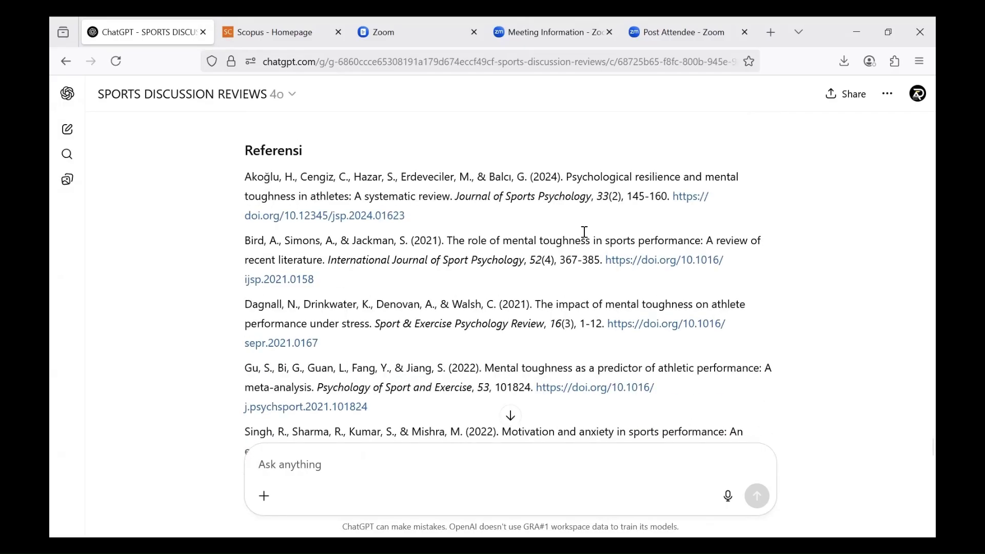
{"action": "scroll", "coordinate": [587, 239], "scroll_direction": "up", "scroll_amount": 8}
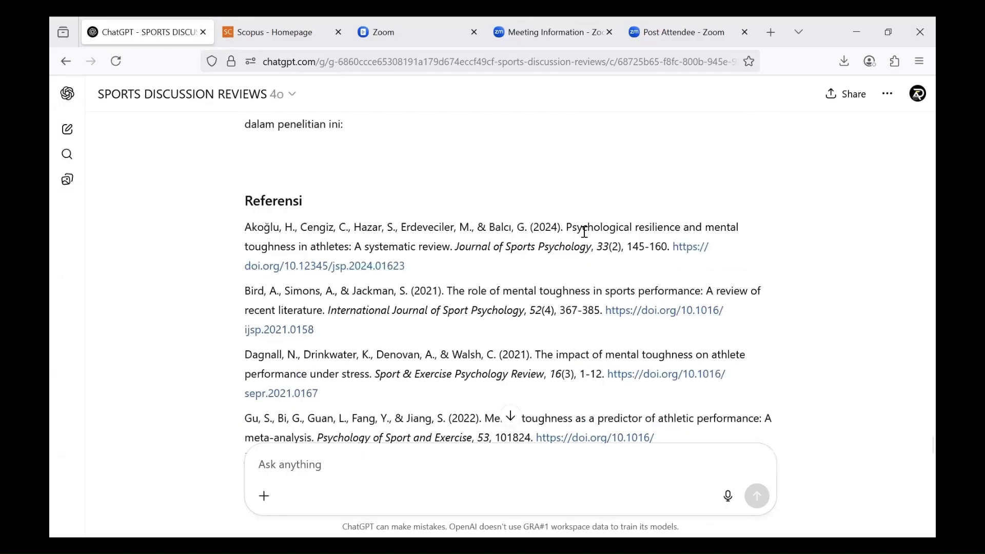
{"action": "scroll", "coordinate": [303, 252], "scroll_direction": "down", "scroll_amount": 4}
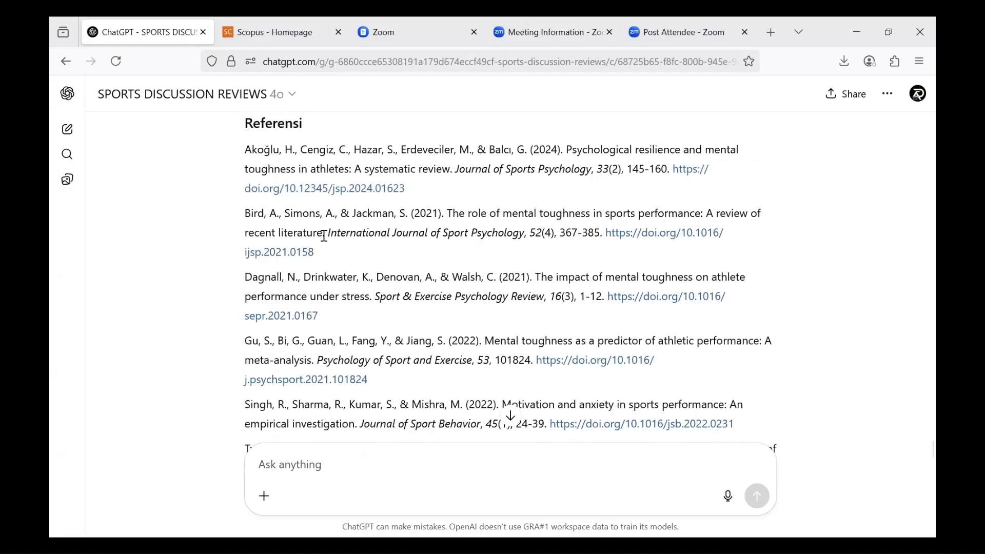
{"action": "scroll", "coordinate": [340, 338], "scroll_direction": "down", "scroll_amount": 2}
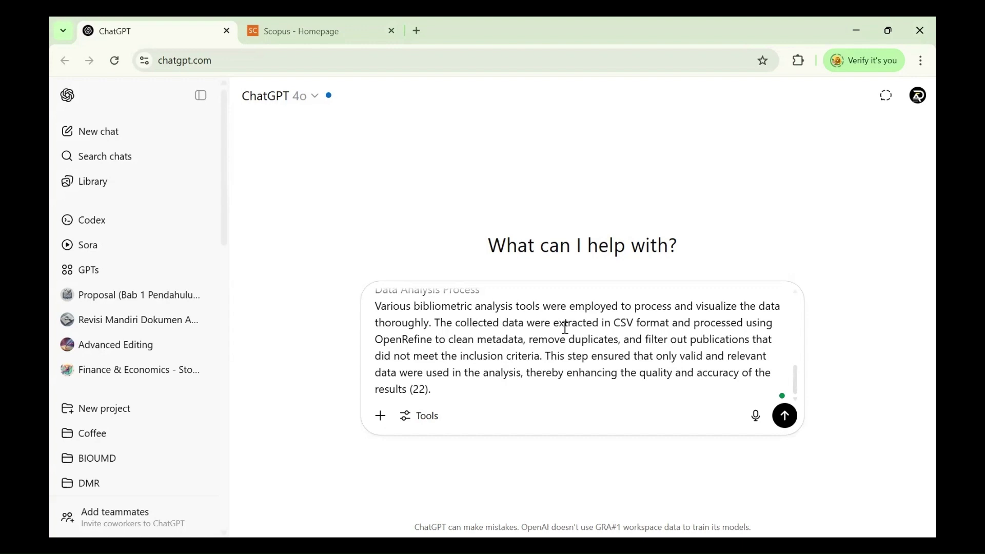
- Submit the prepared English Methods text in the regular ChatGPT chat and review the sent text down to the start of the reply
{"action": "scroll", "coordinate": [565, 326], "scroll_direction": "up", "scroll_amount": 5}
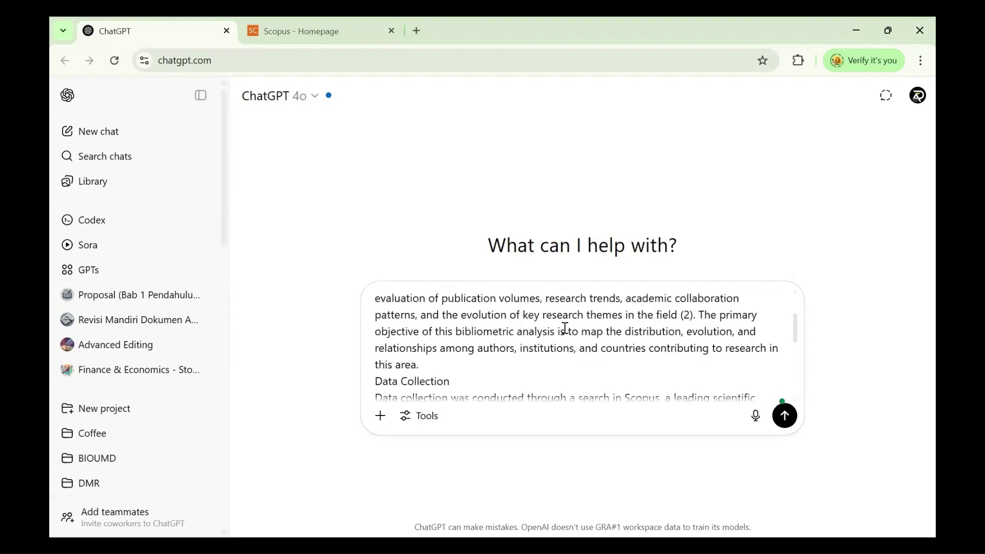
{"action": "left_click", "coordinate": [786, 416]}
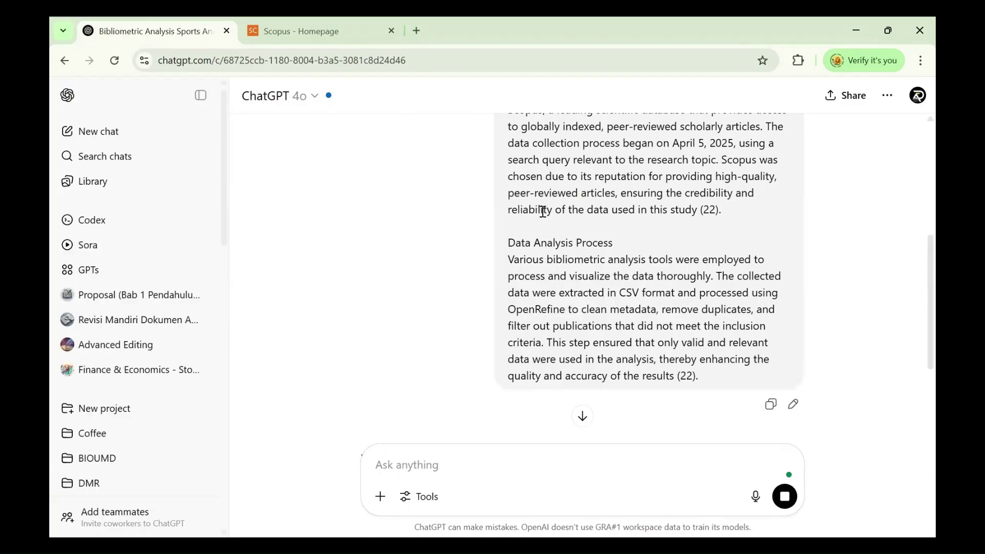
{"action": "scroll", "coordinate": [539, 208], "scroll_direction": "up", "scroll_amount": 6}
{"action": "scroll", "coordinate": [534, 194], "scroll_direction": "down", "scroll_amount": 3}
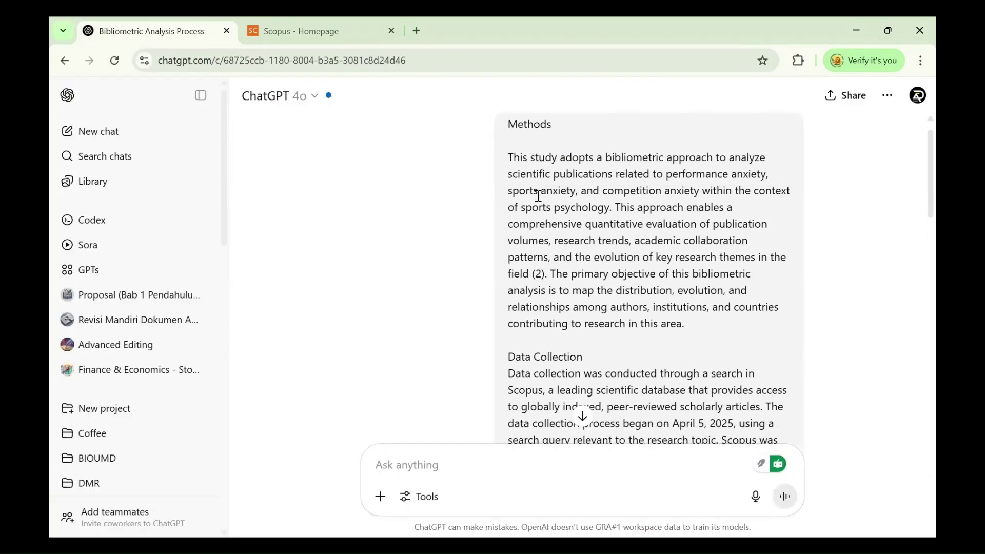
{"action": "left_click", "coordinate": [785, 408]}
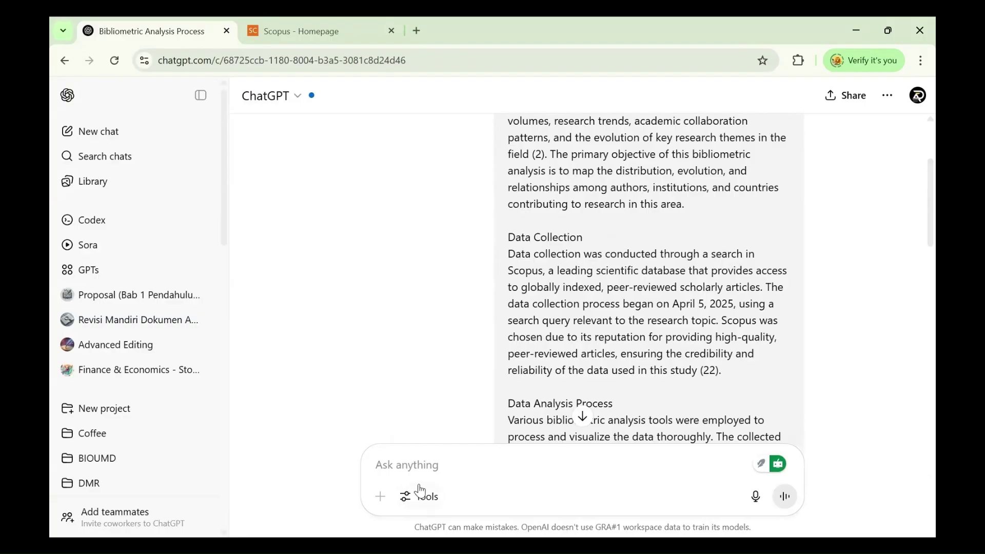
{"action": "scroll", "coordinate": [666, 357], "scroll_direction": "down", "scroll_amount": 4}
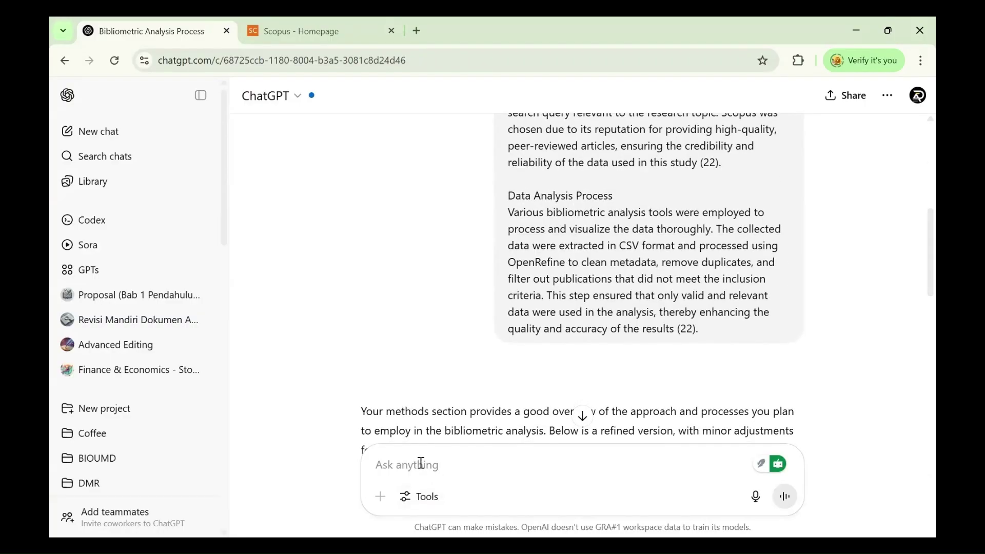
- Enable the Canvas tool and send the prompt "tulis di canvas baru!" to have the methods text rewritten in a new canvas
{"action": "left_click", "coordinate": [419, 497]}
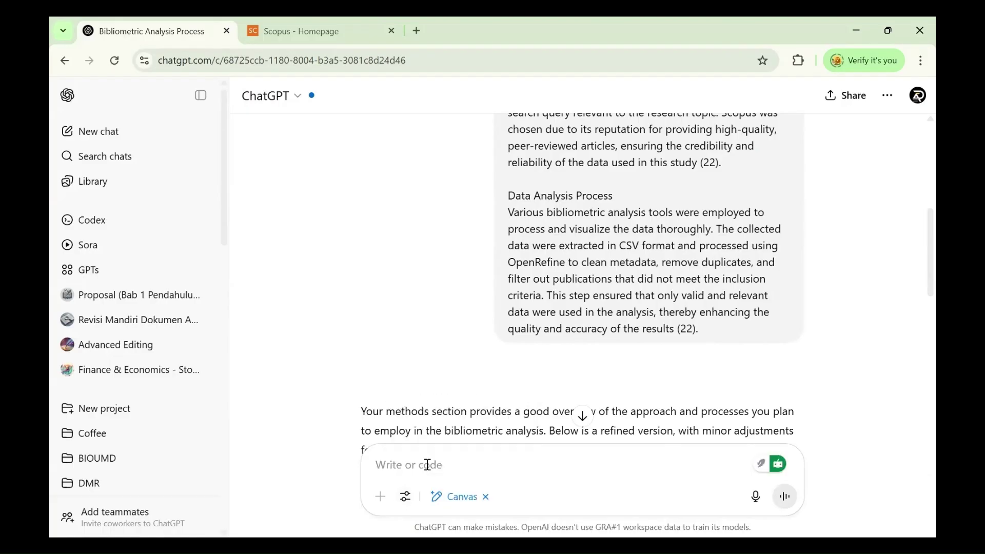
{"action": "left_click", "coordinate": [431, 465]}
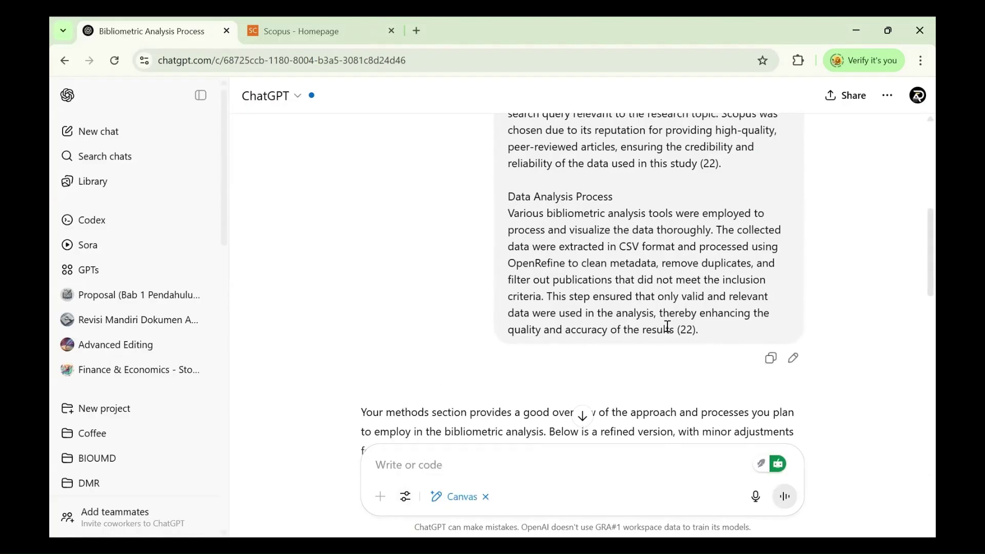
{"action": "scroll", "coordinate": [667, 327], "scroll_direction": "up", "scroll_amount": 2}
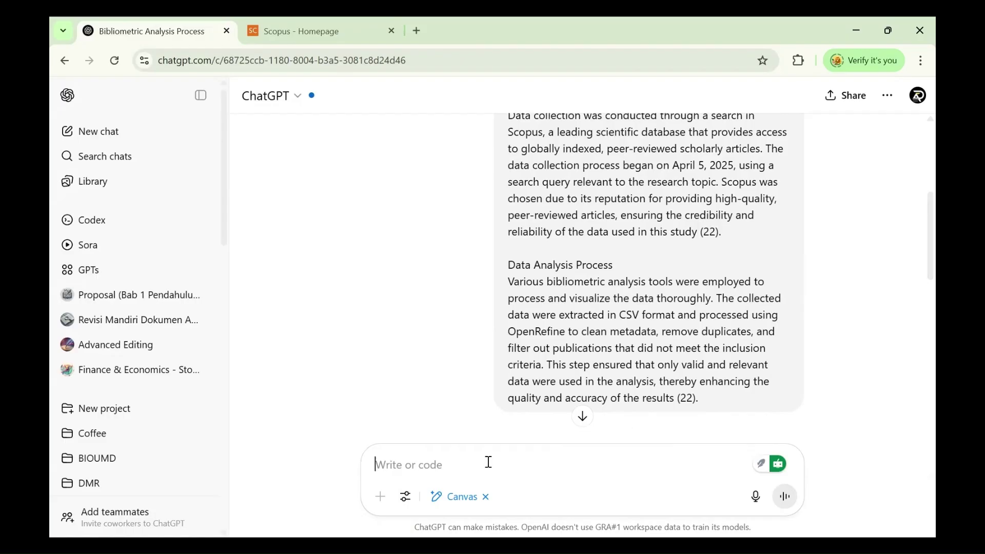
{"action": "type", "text": "tulis d"}
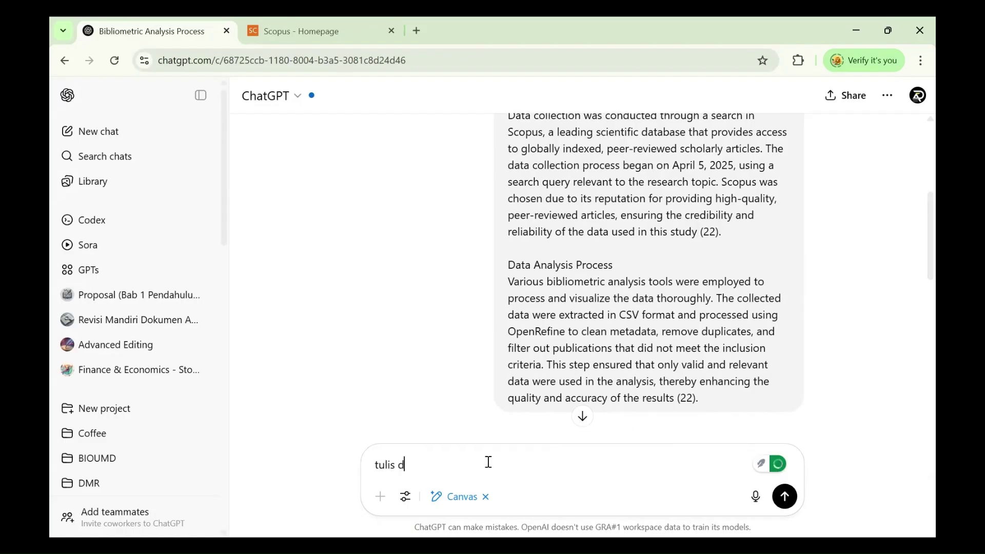
{"action": "type", "text": "i canvas baru!"}
{"action": "key", "text": "Return"}
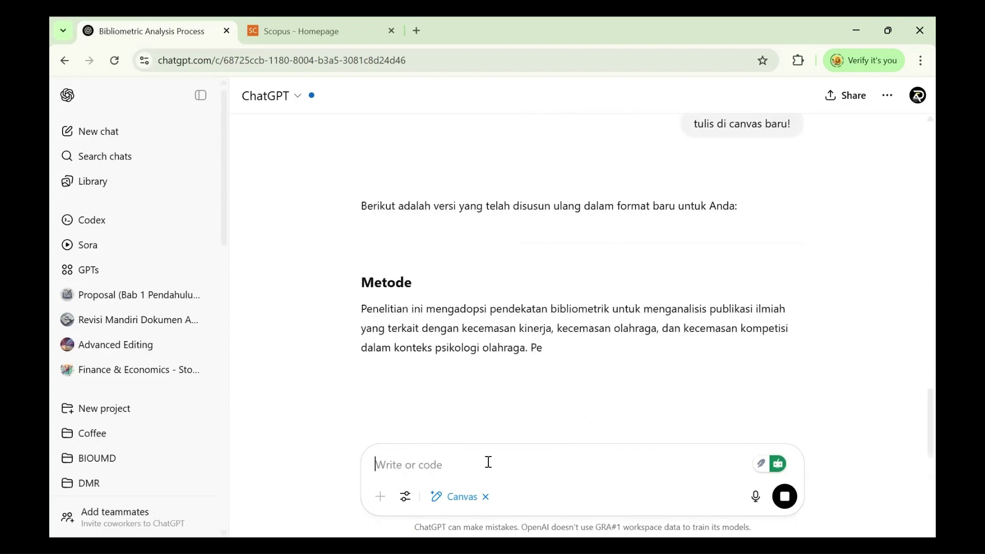
- Read through the Metode, Pengumpulan Data and Proses Analisis Data sections of the rewritten methods reply
{"action": "scroll", "coordinate": [524, 329], "scroll_direction": "down", "scroll_amount": 6}
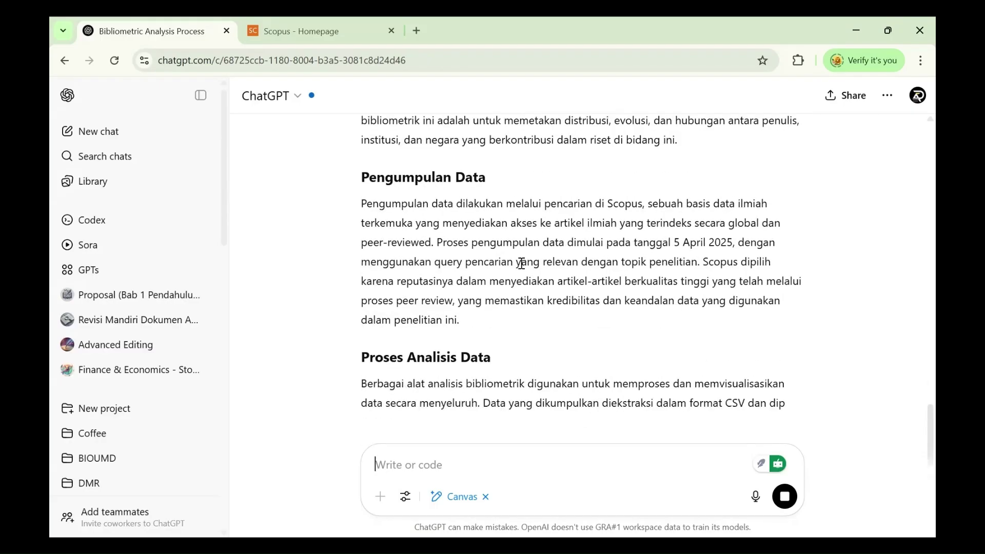
{"action": "scroll", "coordinate": [555, 317], "scroll_direction": "down", "scroll_amount": 3}
{"action": "scroll", "coordinate": [555, 318], "scroll_direction": "up", "scroll_amount": 1}
{"action": "scroll", "coordinate": [556, 317], "scroll_direction": "down", "scroll_amount": 1}
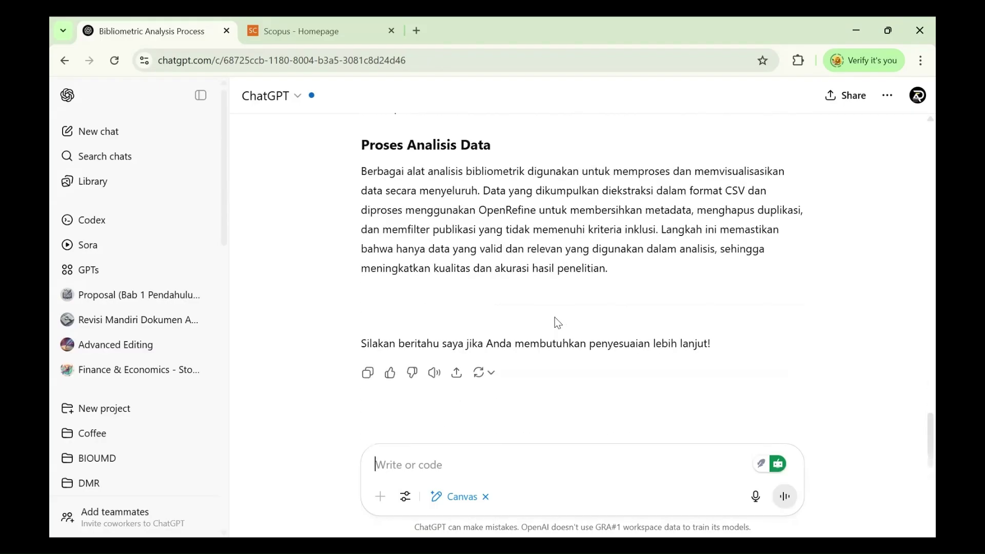
{"action": "scroll", "coordinate": [555, 317], "scroll_direction": "up", "scroll_amount": 6}
{"action": "scroll", "coordinate": [555, 317], "scroll_direction": "up", "scroll_amount": 2}
{"action": "scroll", "coordinate": [555, 317], "scroll_direction": "down", "scroll_amount": 2}
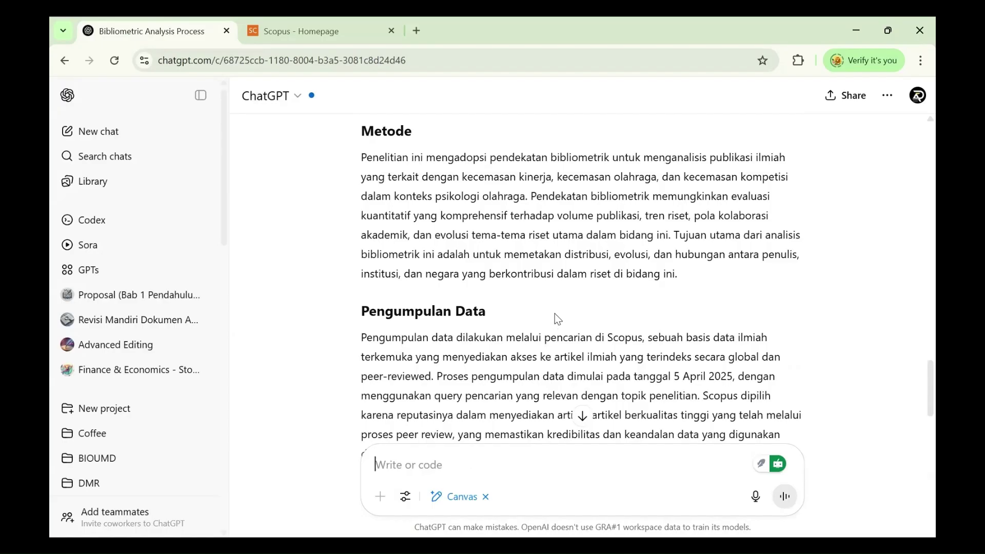
{"action": "scroll", "coordinate": [553, 316], "scroll_direction": "up", "scroll_amount": 1}
{"action": "scroll", "coordinate": [553, 316], "scroll_direction": "down", "scroll_amount": 6}
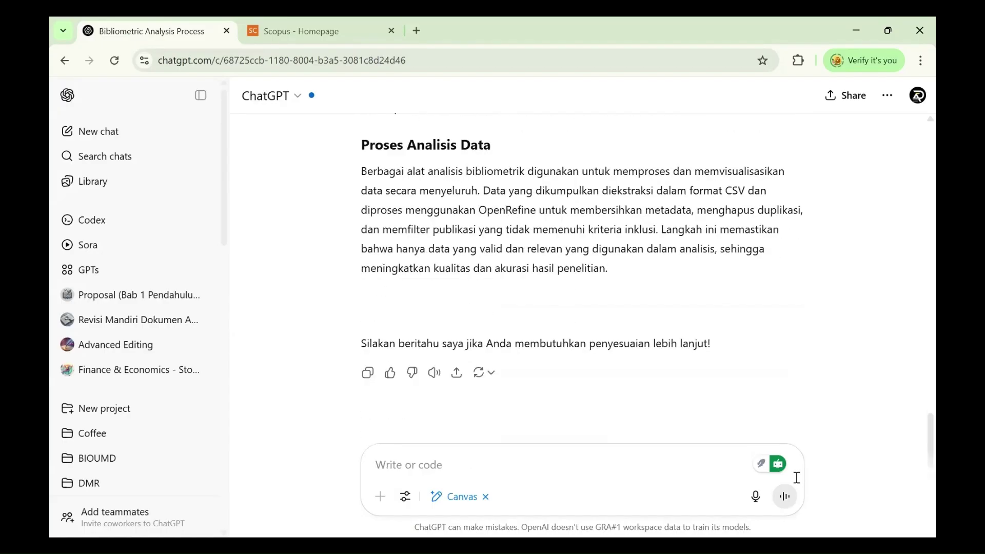
- Turn off the Canvas writing tool for the regular ChatGPT chat
{"action": "left_click", "coordinate": [406, 497]}
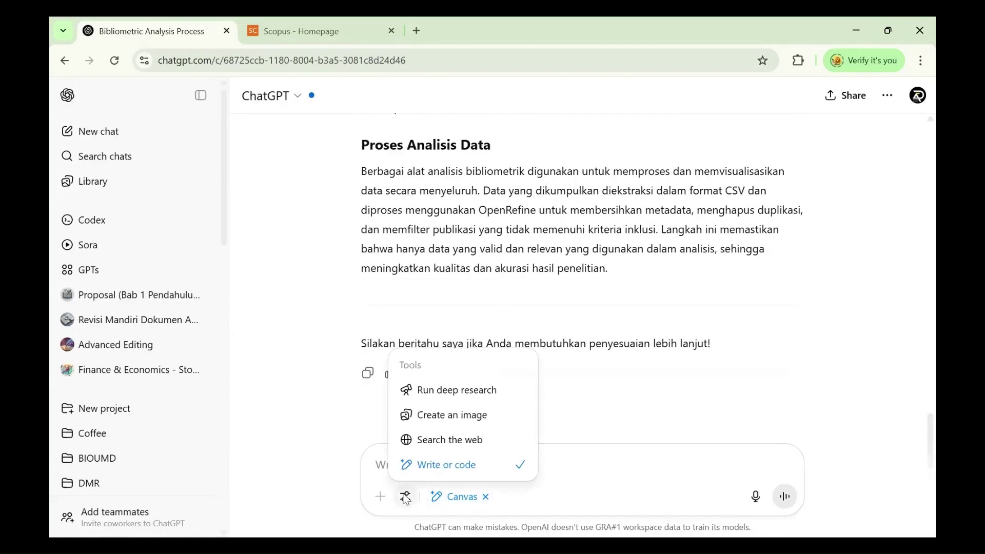
{"action": "left_click", "coordinate": [430, 467]}
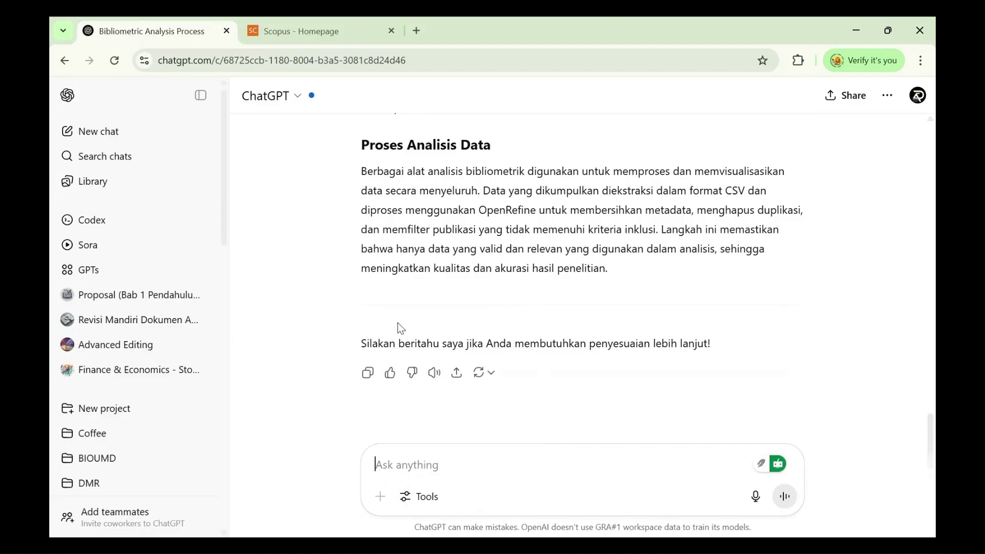
- Switch back to the SPORTS DISCUSSION REVIEWS conversation and look over the Referensi list and the earlier generated sections
{"action": "key", "text": "alt+Tab"}
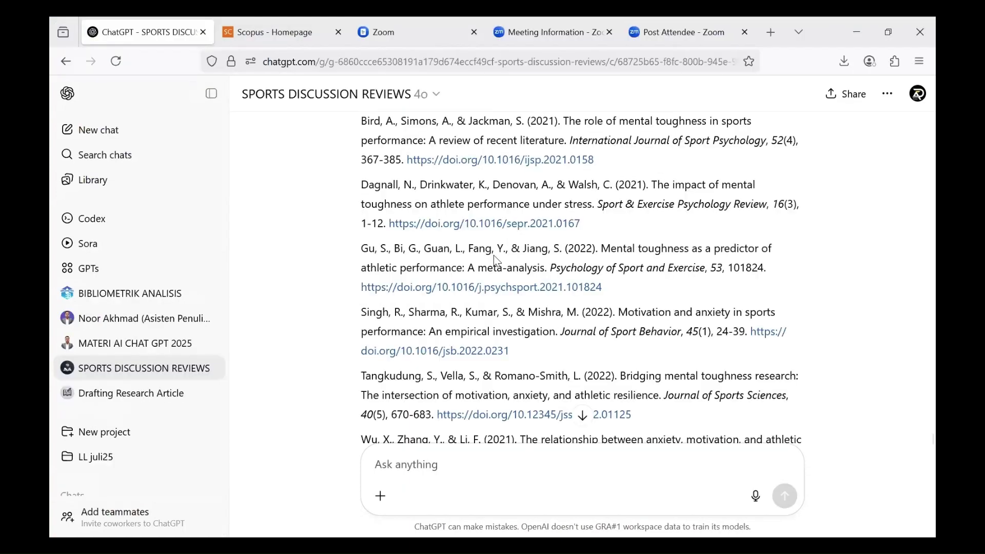
{"action": "scroll", "coordinate": [494, 254], "scroll_direction": "up", "scroll_amount": 5}
{"action": "scroll", "coordinate": [492, 259], "scroll_direction": "down", "scroll_amount": 8}
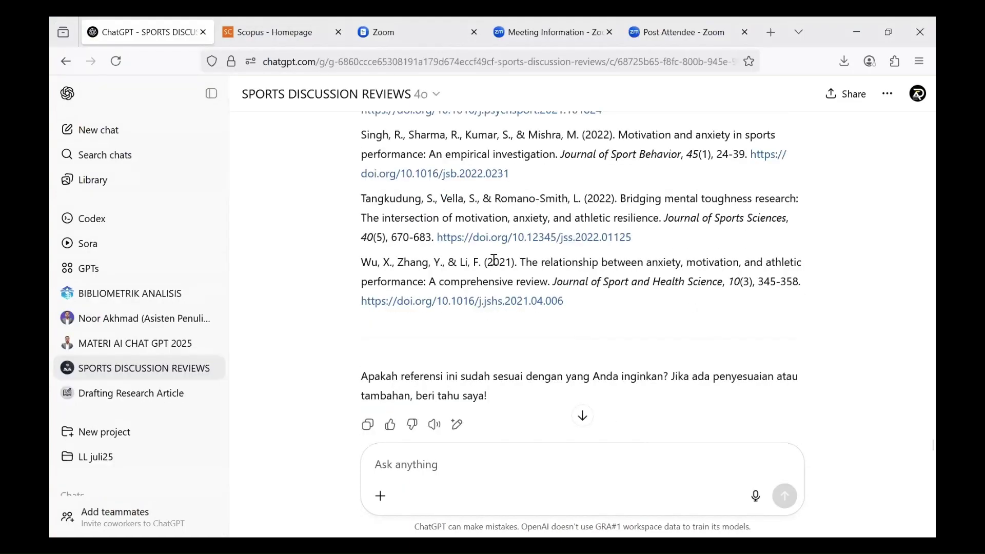
{"action": "scroll", "coordinate": [590, 358], "scroll_direction": "up", "scroll_amount": 10}
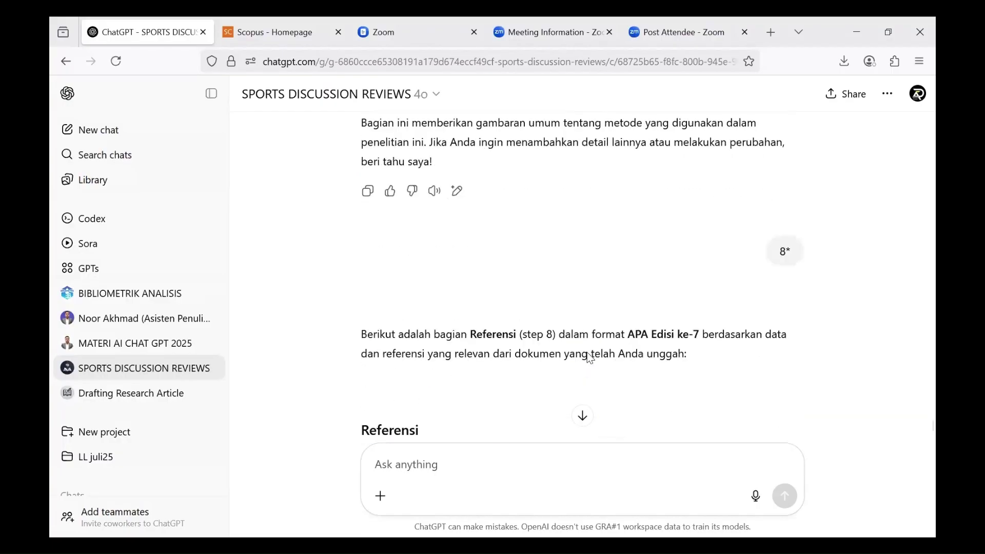
- Review the conversation from the Referensi reply back to the uploaded document and the 2* Pendahuluan draft
{"action": "scroll", "coordinate": [590, 358], "scroll_direction": "down", "scroll_amount": 10}
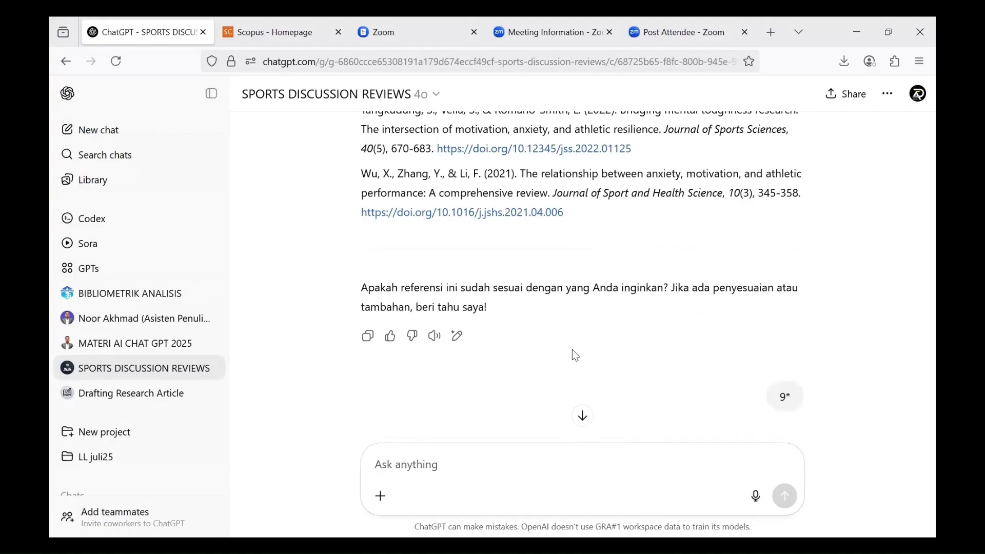
{"action": "scroll", "coordinate": [572, 349], "scroll_direction": "up", "scroll_amount": 8}
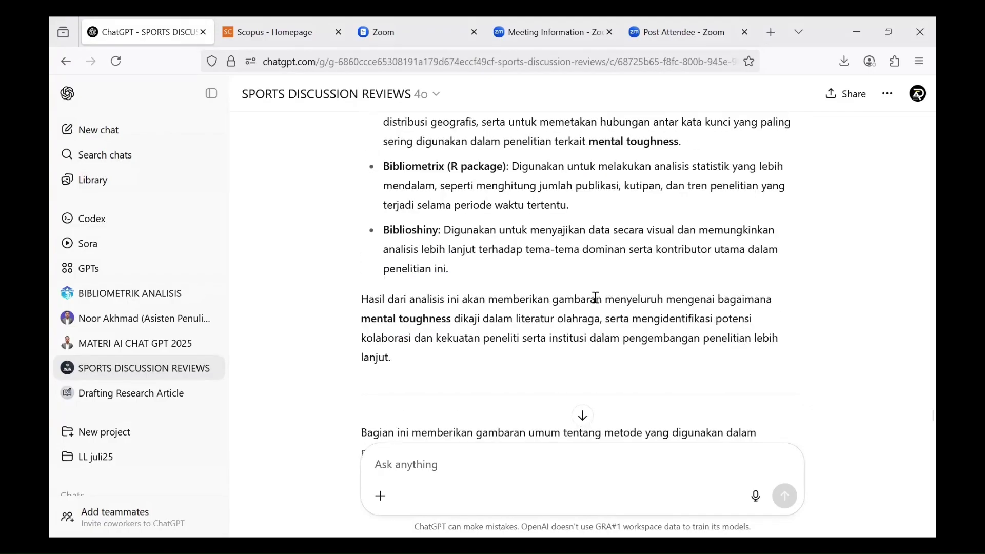
{"action": "scroll", "coordinate": [595, 298], "scroll_direction": "up", "scroll_amount": 20}
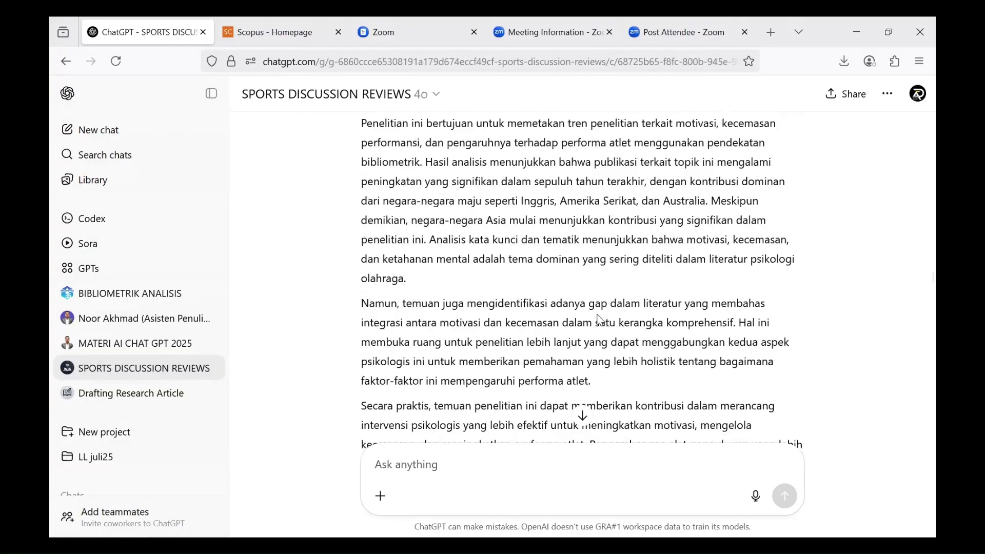
{"action": "scroll", "coordinate": [599, 320], "scroll_direction": "up", "scroll_amount": 20}
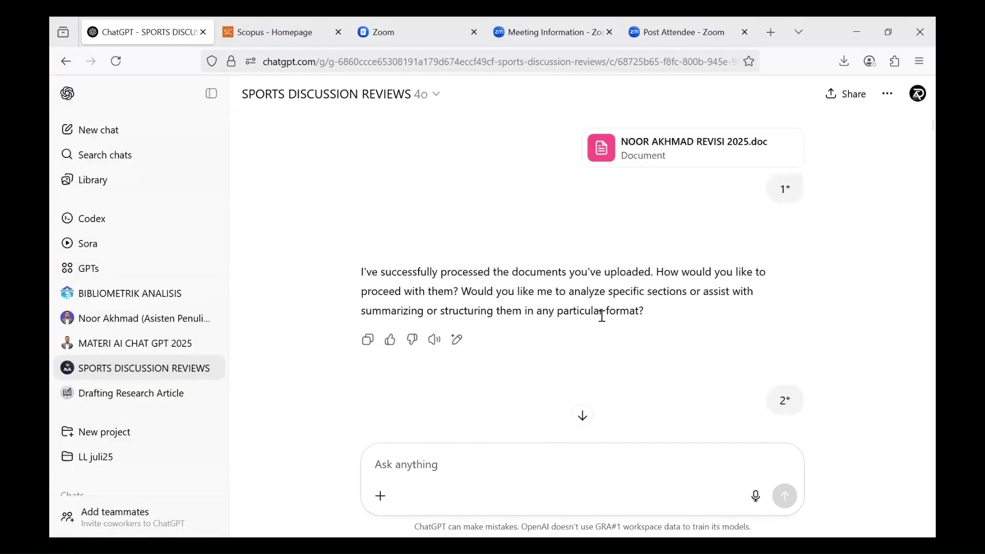
{"action": "scroll", "coordinate": [480, 234], "scroll_direction": "down", "scroll_amount": 5}
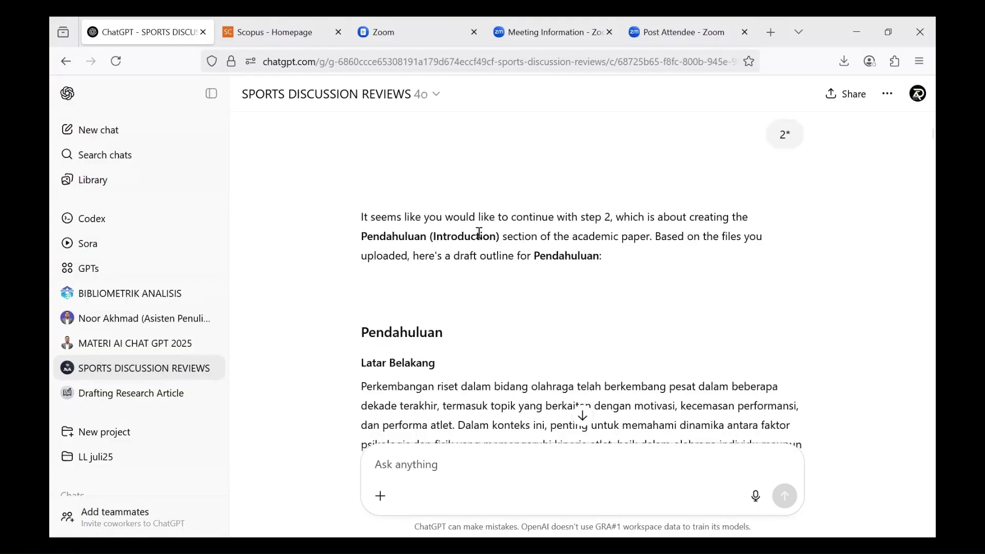
{"action": "scroll", "coordinate": [480, 234], "scroll_direction": "down", "scroll_amount": 3}
{"action": "scroll", "coordinate": [481, 238], "scroll_direction": "up", "scroll_amount": 7}
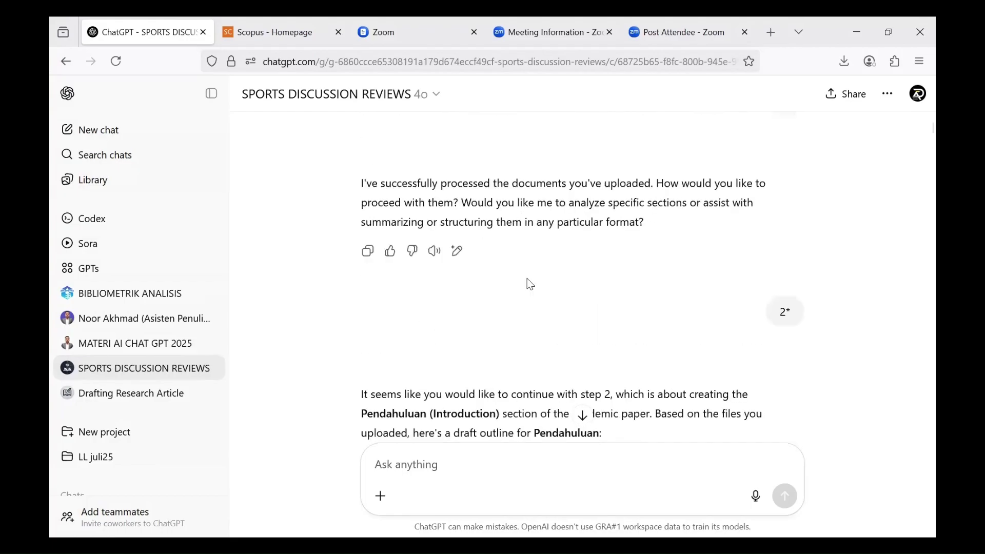